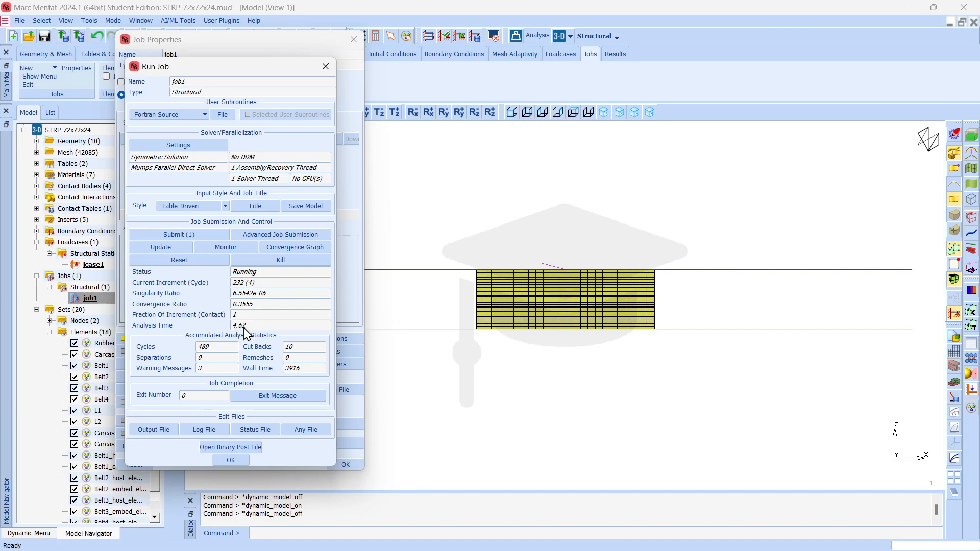
Monitor the progress of the running job1, move its run window aside and close the job properties.
click(226, 247)
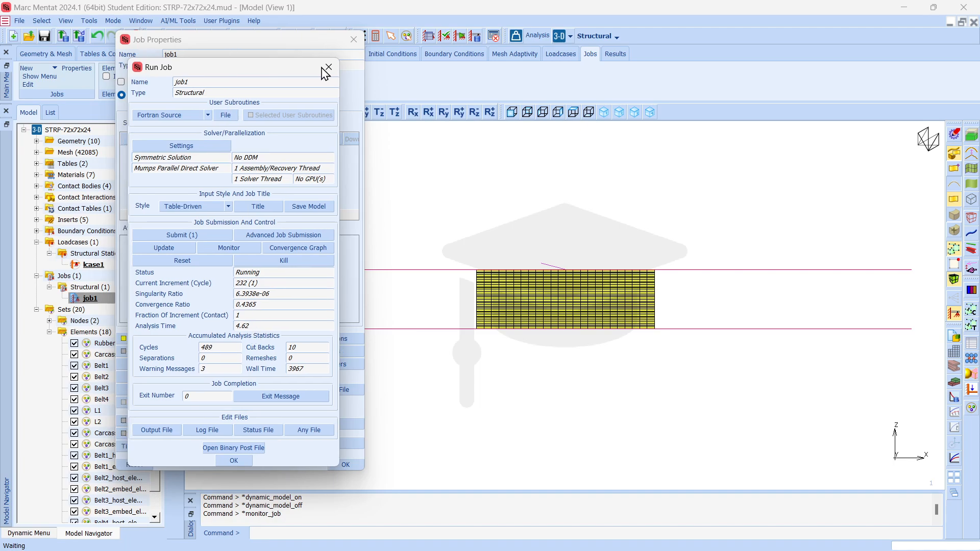
drag(228, 72, 685, 73)
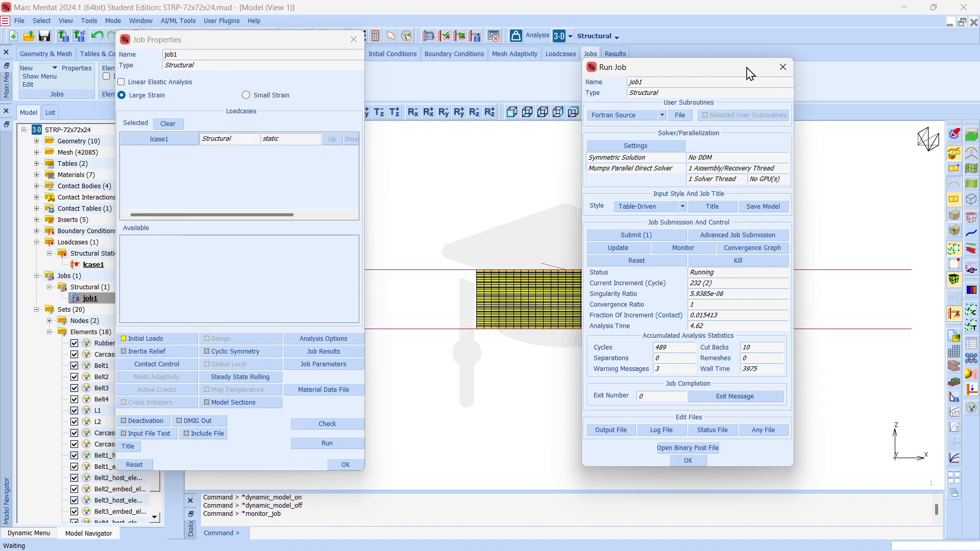
drag(749, 73, 819, 73)
click(354, 39)
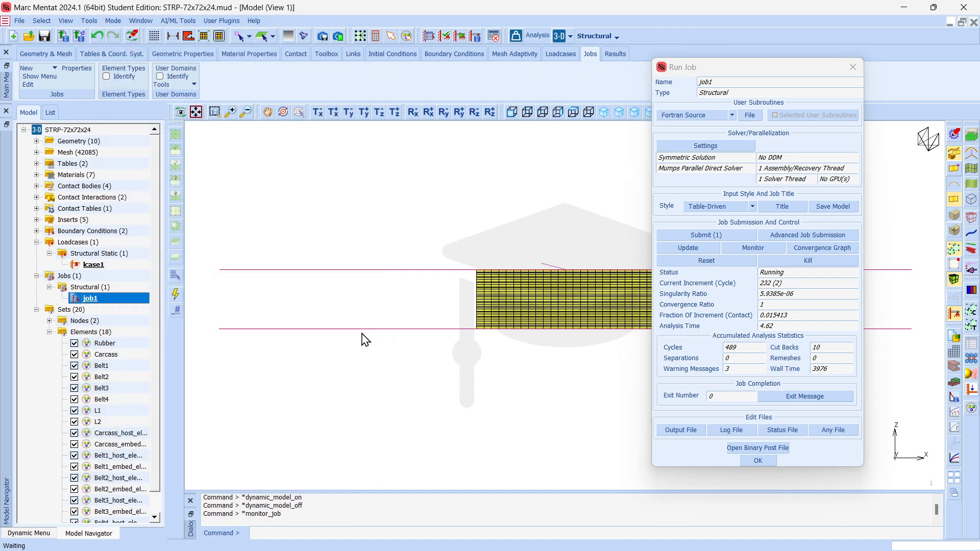
Open job1's binary post file and move the model plot settings clear of the model view.
click(761, 449)
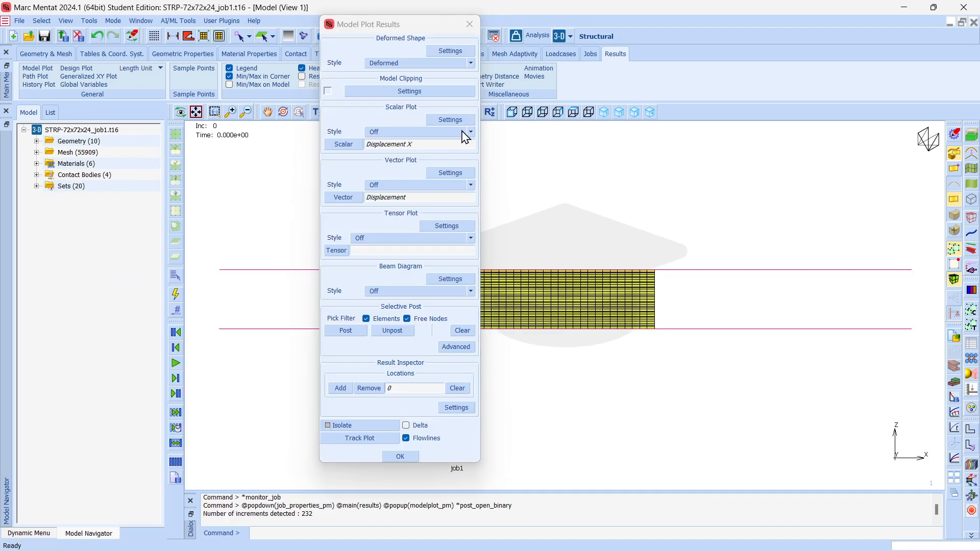
drag(410, 28, 120, 125)
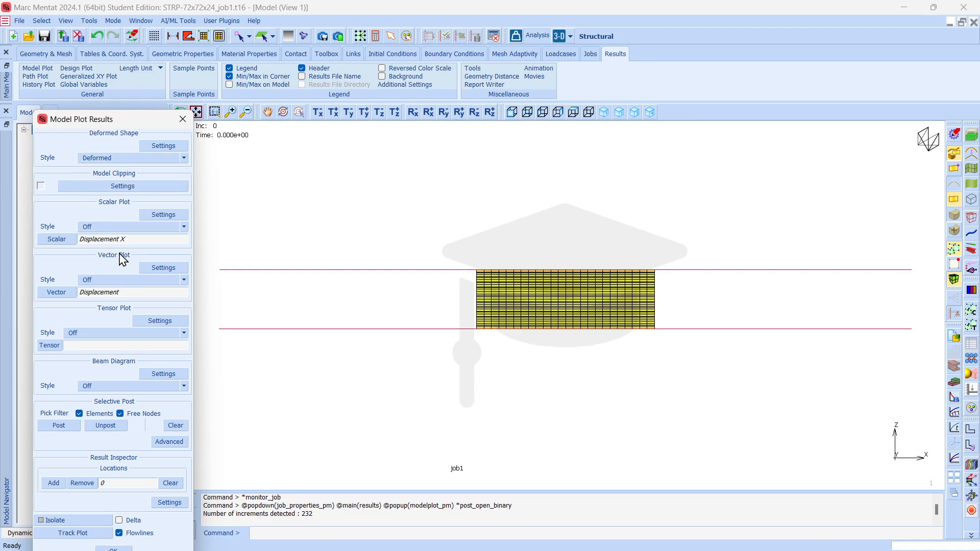
drag(131, 122, 82, 115)
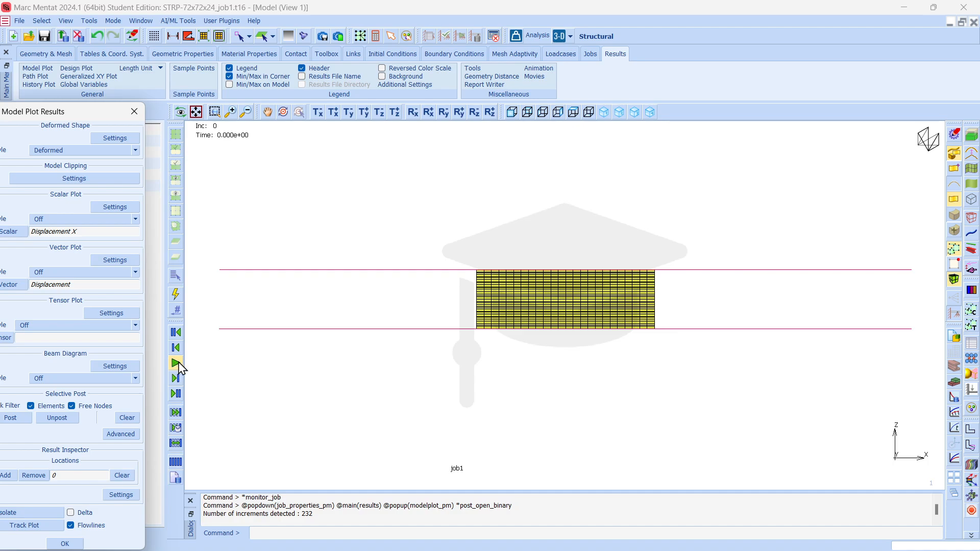
Play the deformed shape through the result increments, checking the bottom and isometric orientations, and stop playback in the bottom orientation.
click(176, 363)
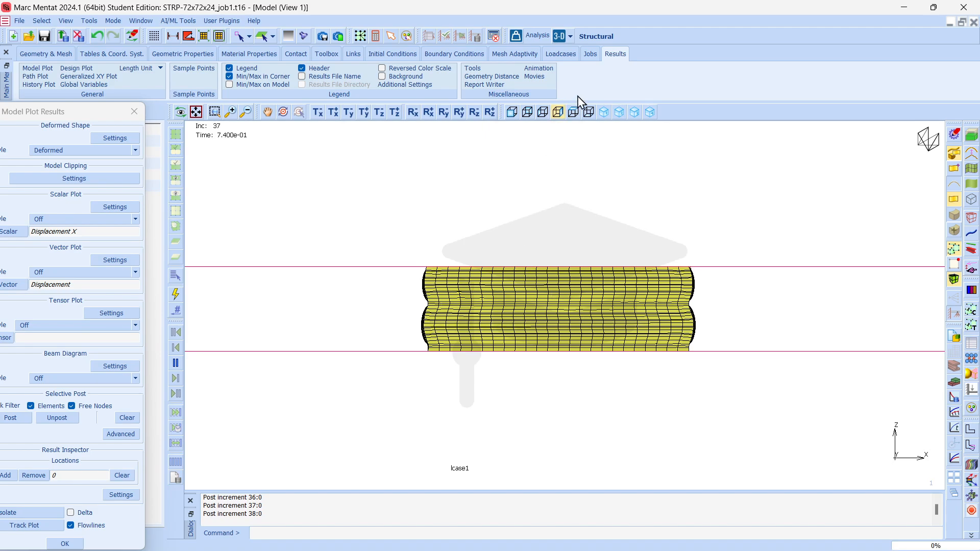
click(589, 112)
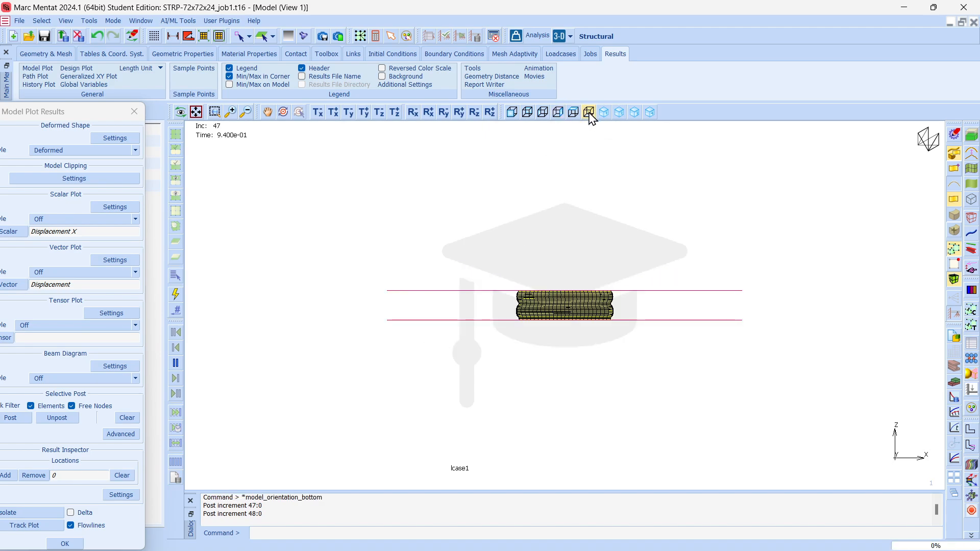
click(636, 113)
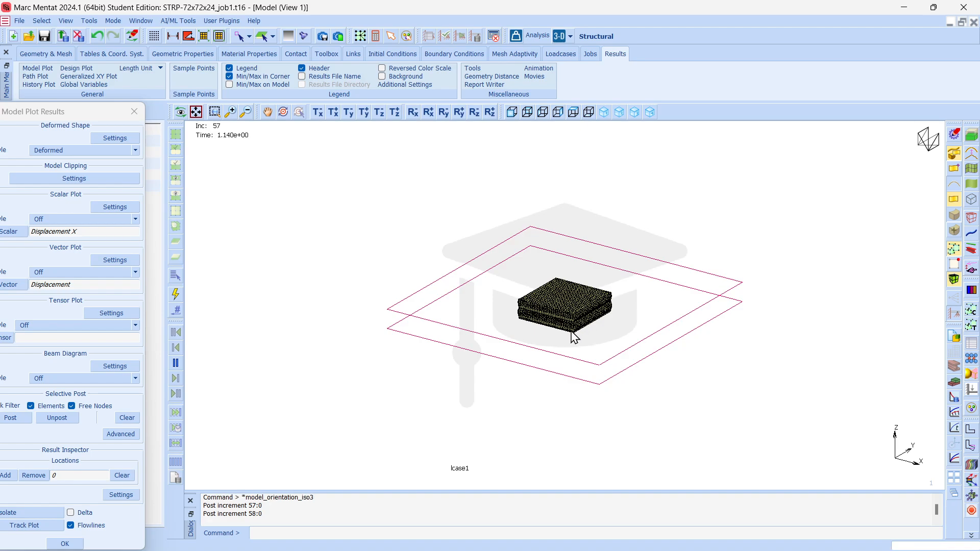
click(589, 112)
scroll(574, 309, up, 5)
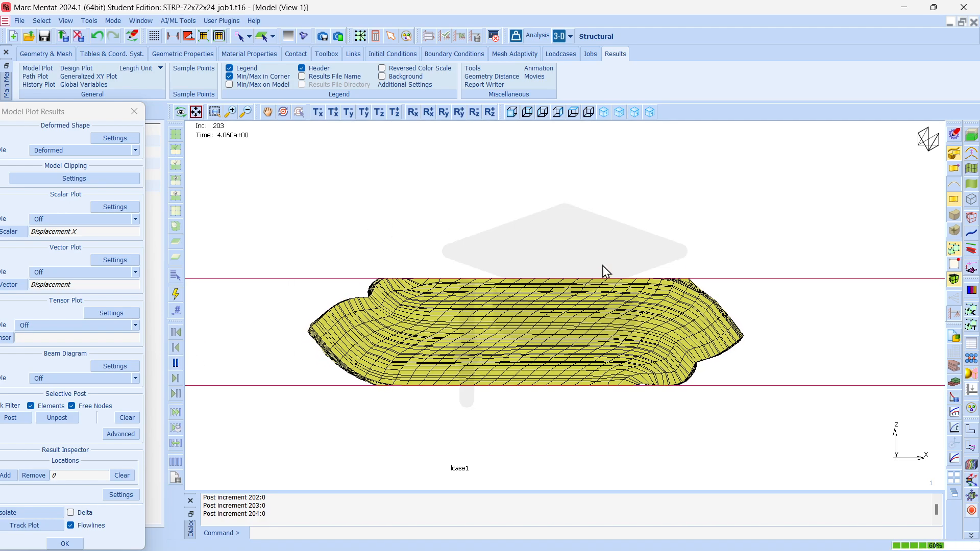
click(177, 364)
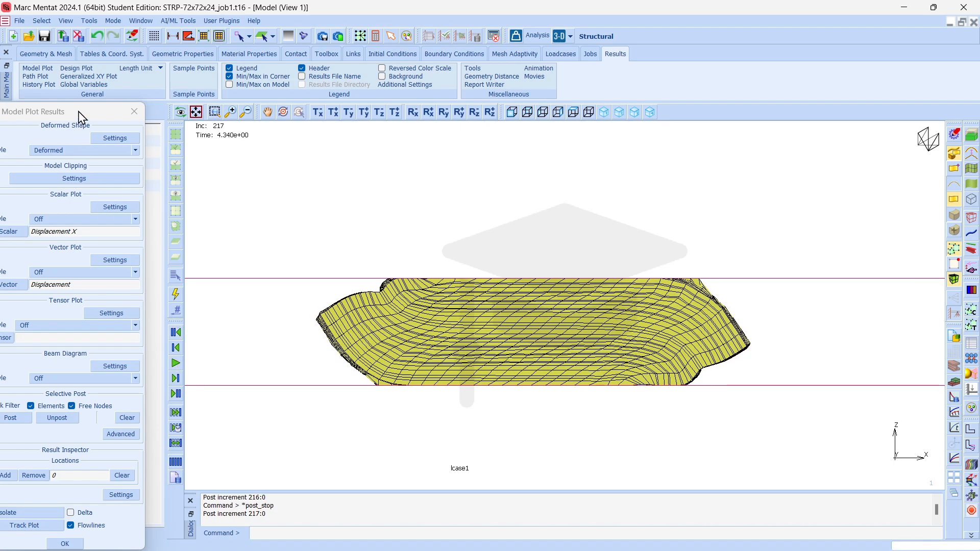
Skip to the last available result increment, then dismiss the plot settings and close the results file.
drag(79, 117, 81, 76)
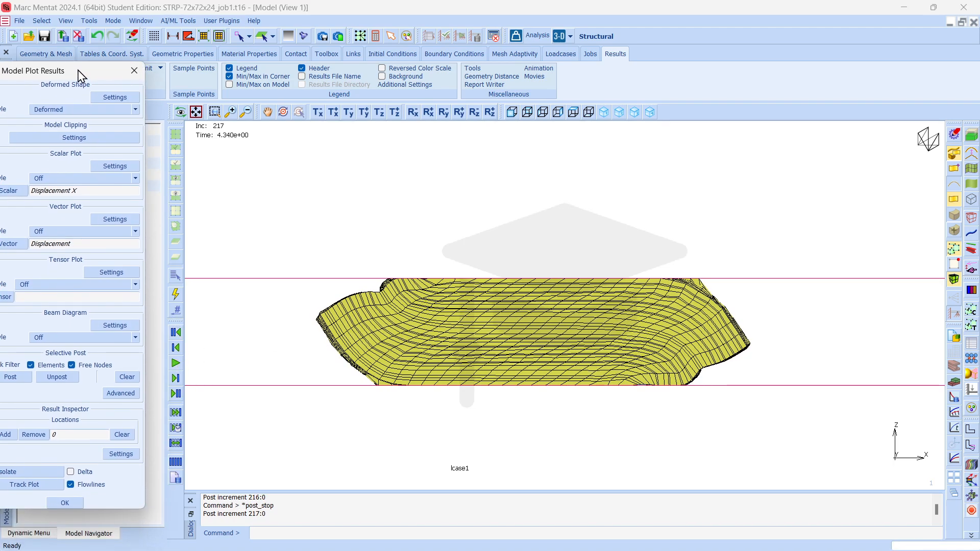
click(176, 393)
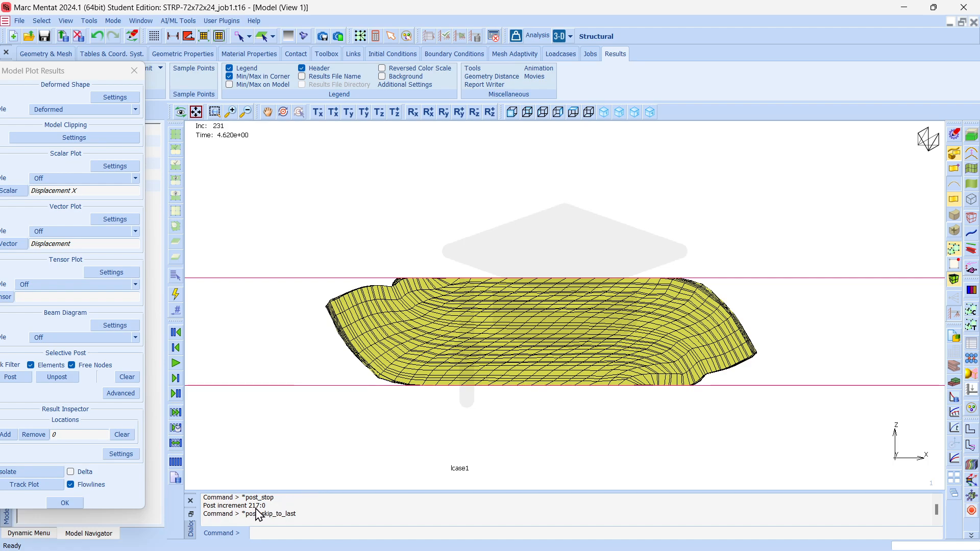
click(64, 504)
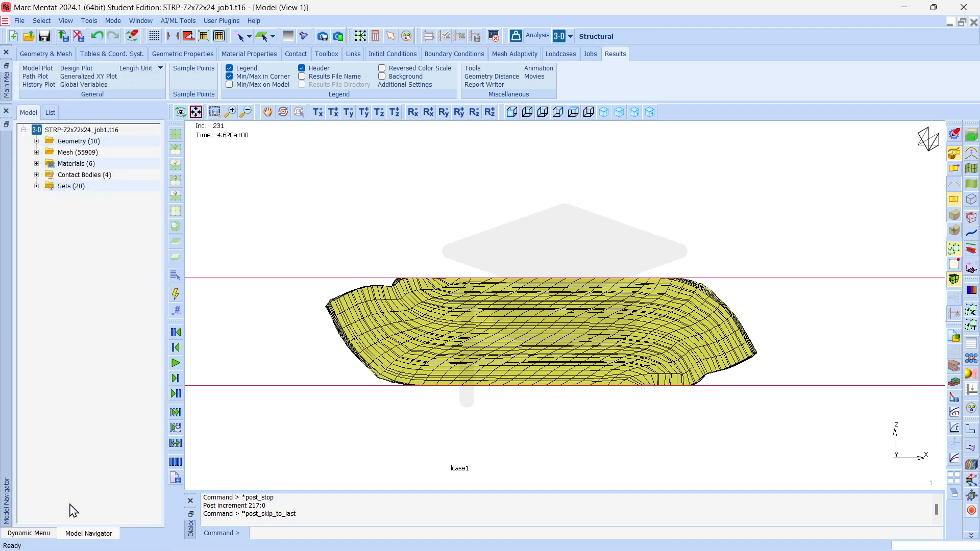
click(79, 37)
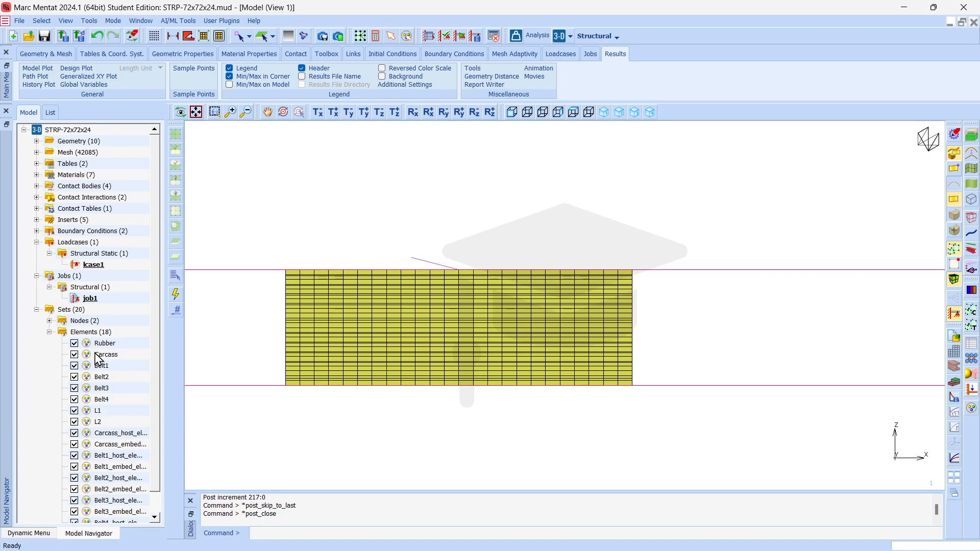
Open the run status of job1 from its properties and monitor the analysis progress again.
double_click(90, 299)
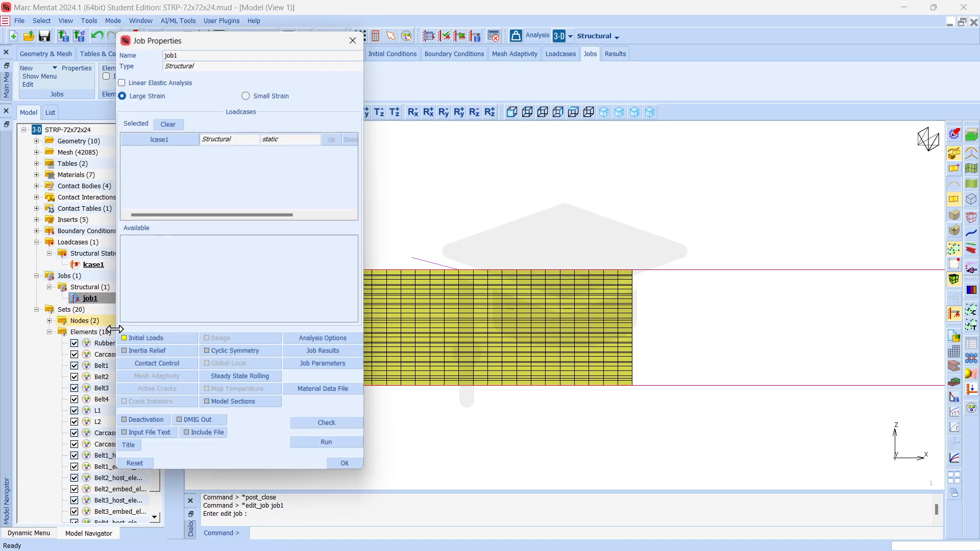
click(327, 443)
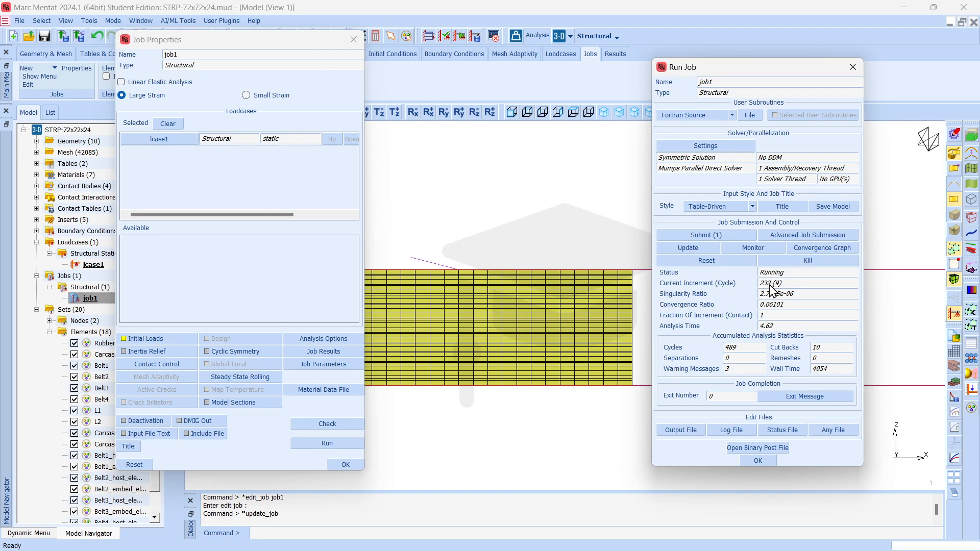
click(753, 248)
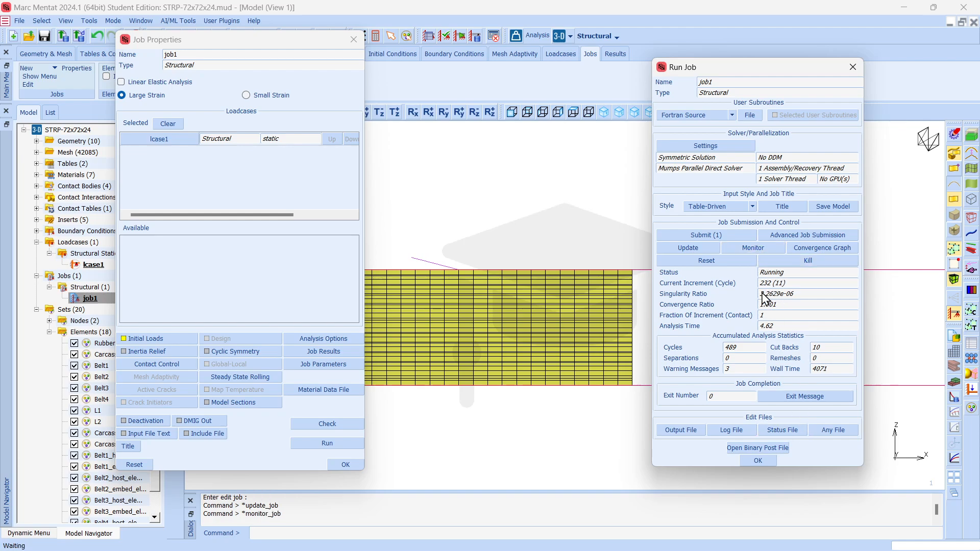
Reopen job1's binary post file, list its result increments and display increment 187.
click(758, 448)
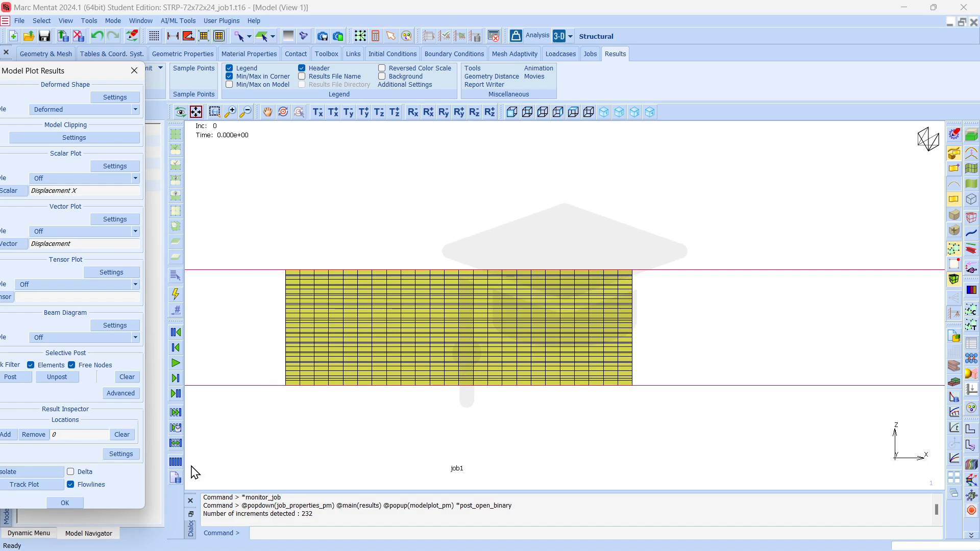
click(175, 462)
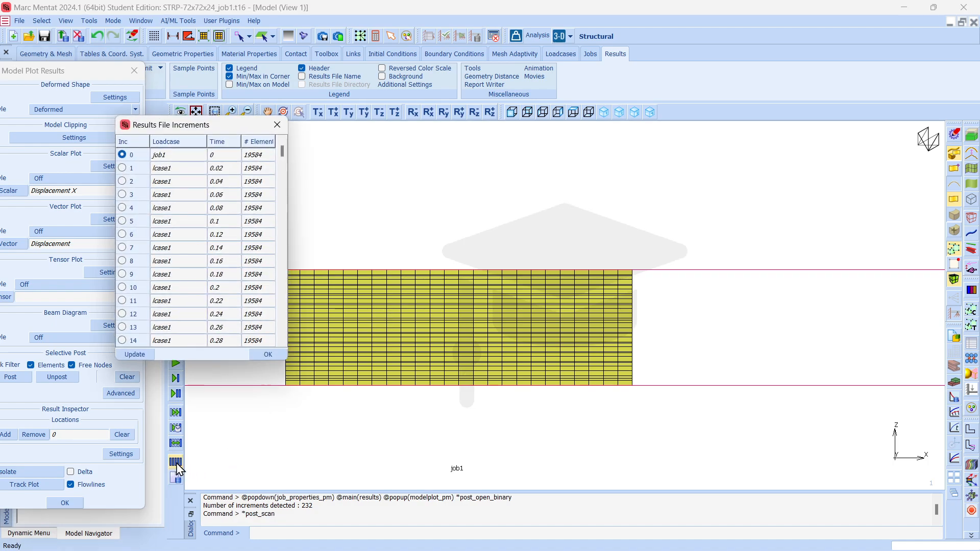
scroll(157, 194, down, 20)
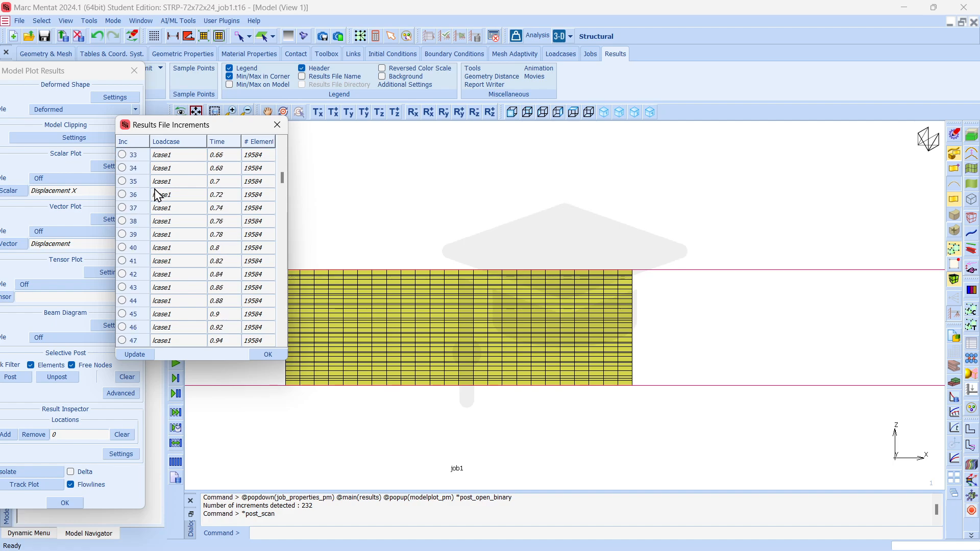
scroll(157, 195, down, 9)
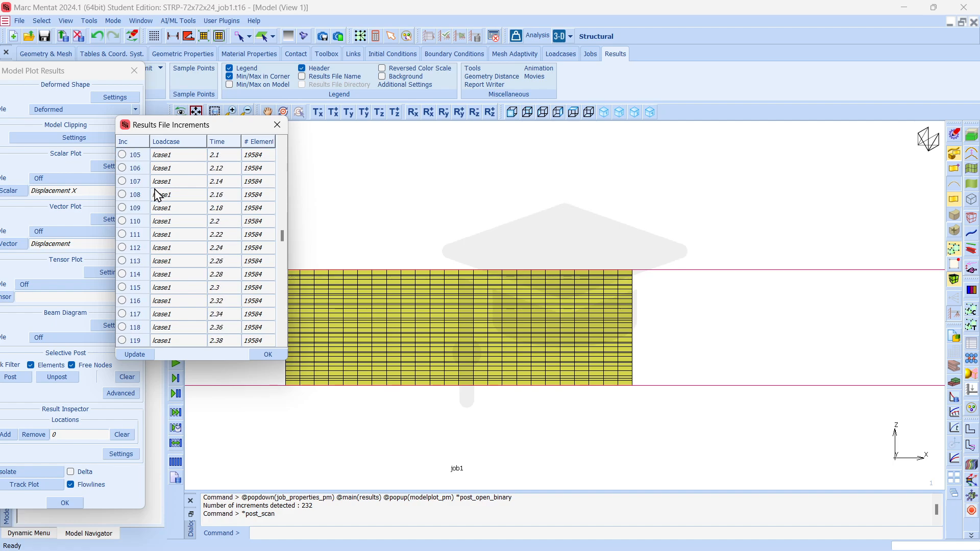
drag(284, 251, 285, 293)
click(122, 301)
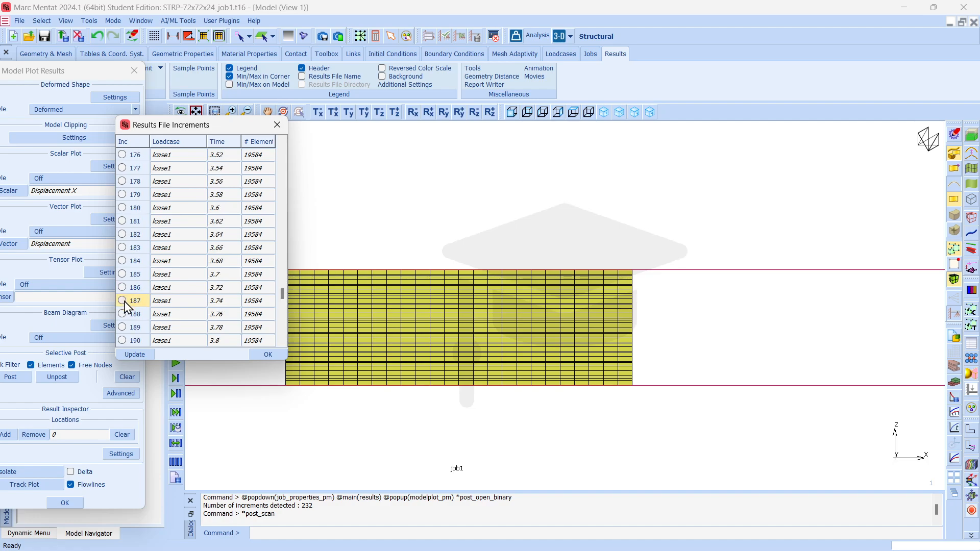
Display the deformed shape at increment 220 and at increment 229.
scroll(188, 298, down, 11)
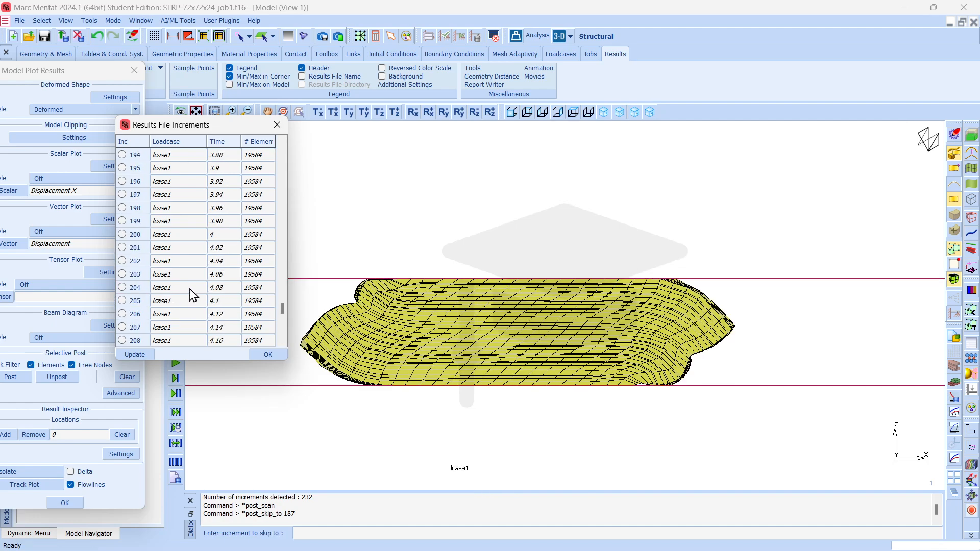
click(124, 304)
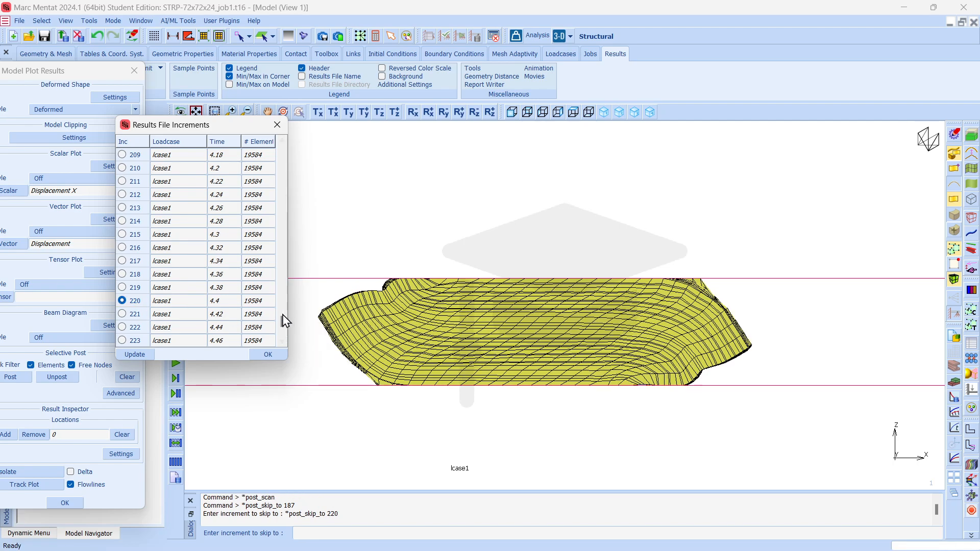
scroll(149, 291, down, 3)
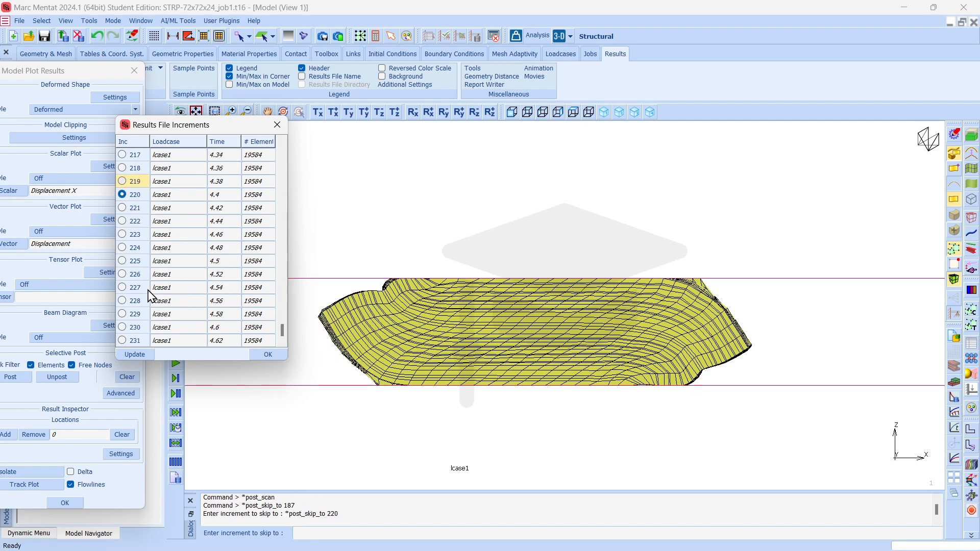
click(123, 314)
Display the deformed shape at increment 103 and close the increment list and model plot settings.
scroll(166, 286, up, 17)
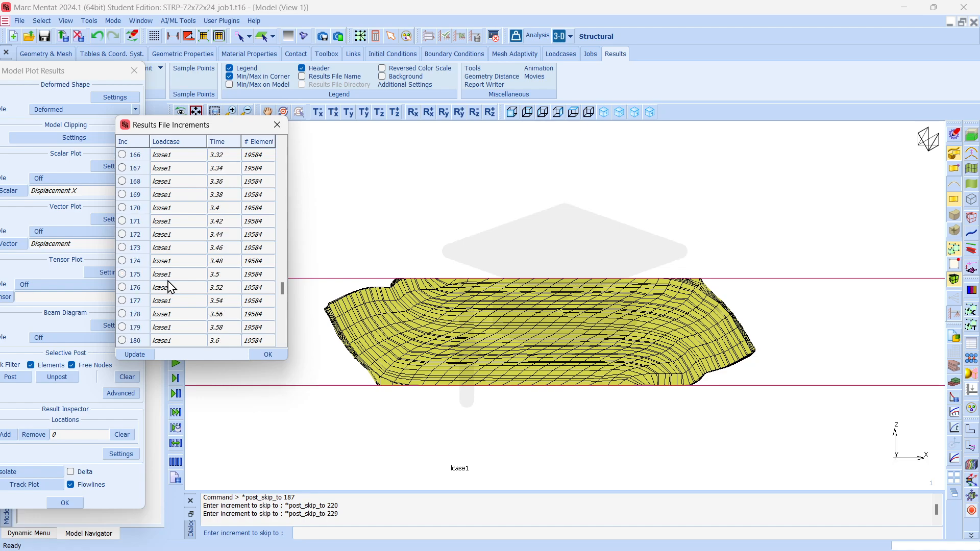
scroll(170, 288, up, 20)
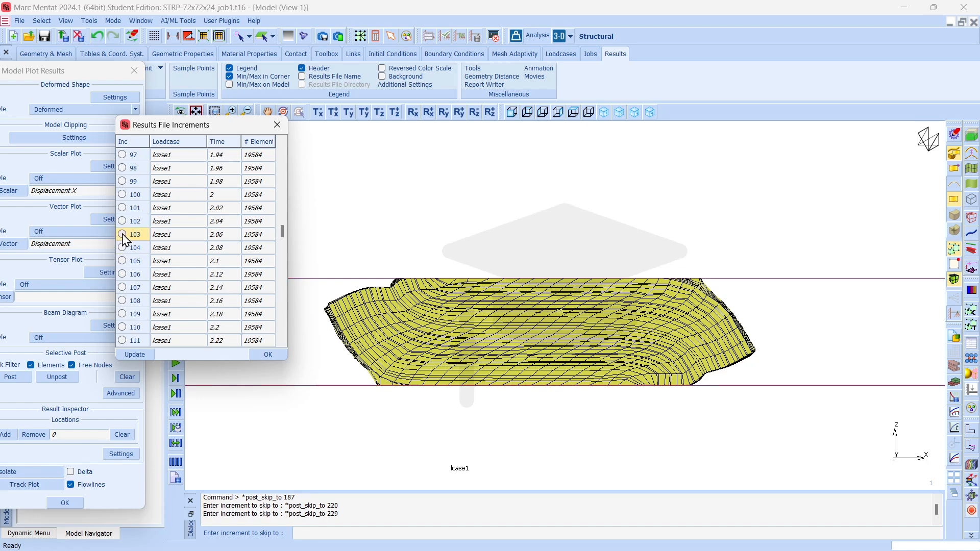
click(123, 234)
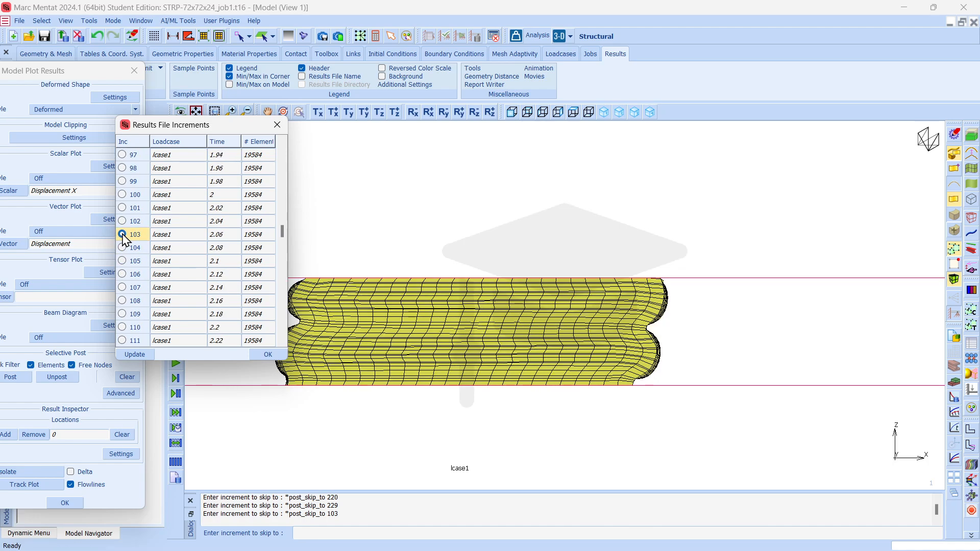
click(276, 354)
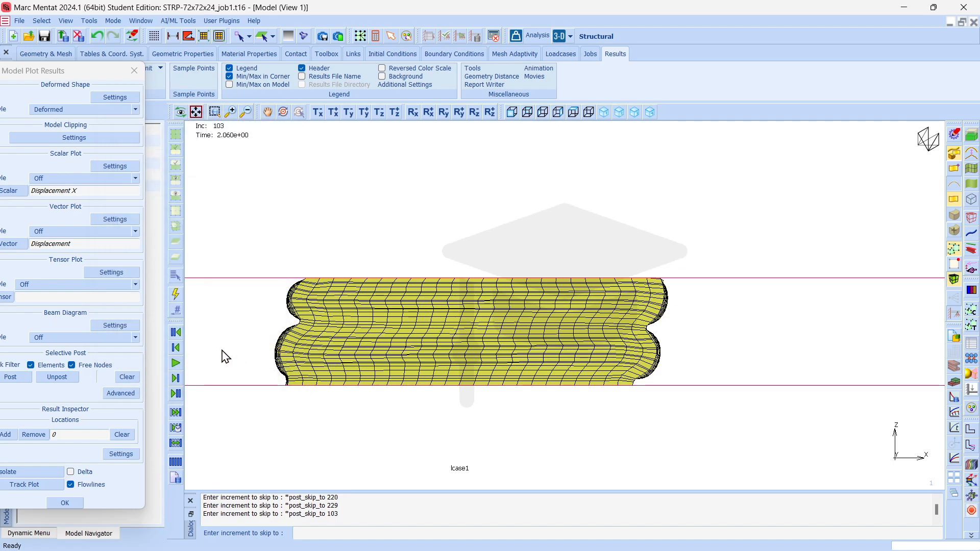
click(65, 503)
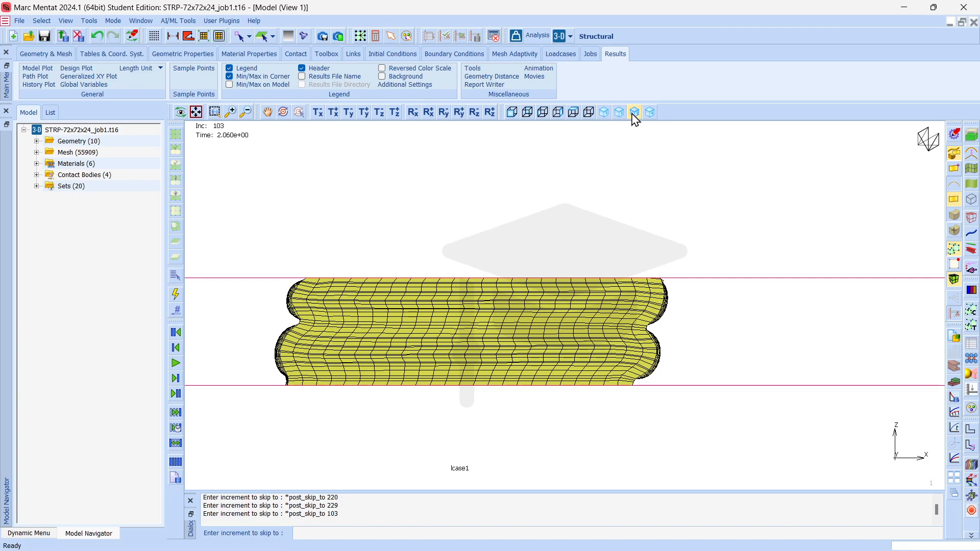
Set up a history plot and collect the result data for all increments.
click(589, 112)
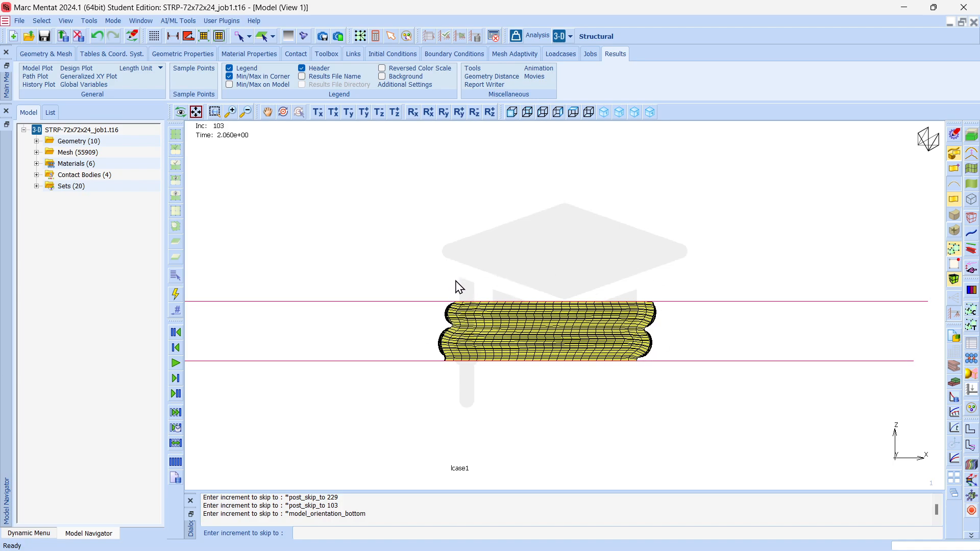
click(40, 85)
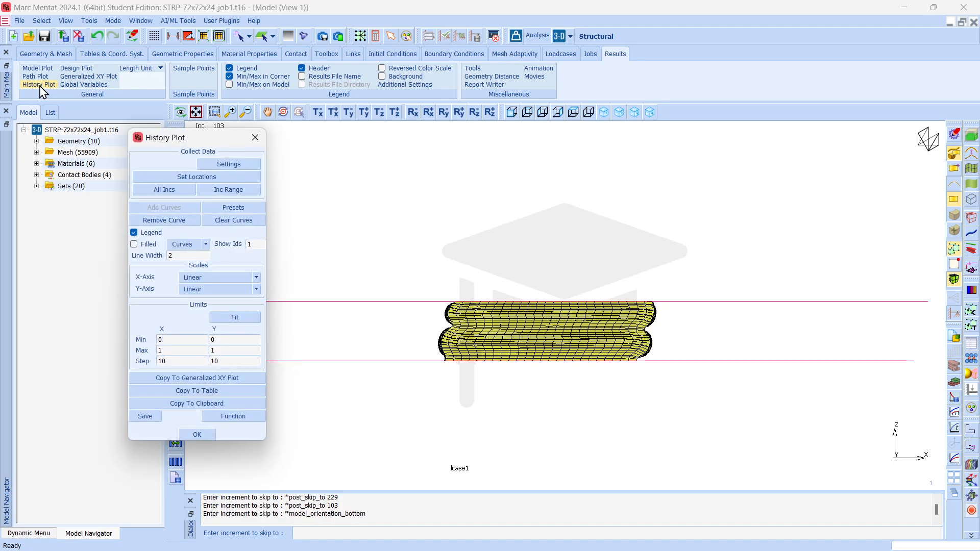
click(169, 191)
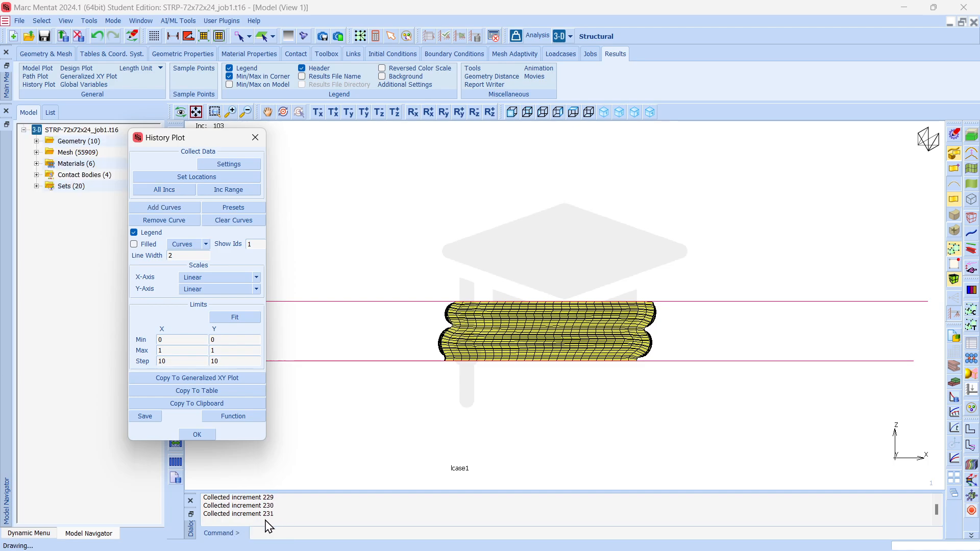
Set the new history curve's X-axis to the Pos X variable of contact body Top.
click(167, 207)
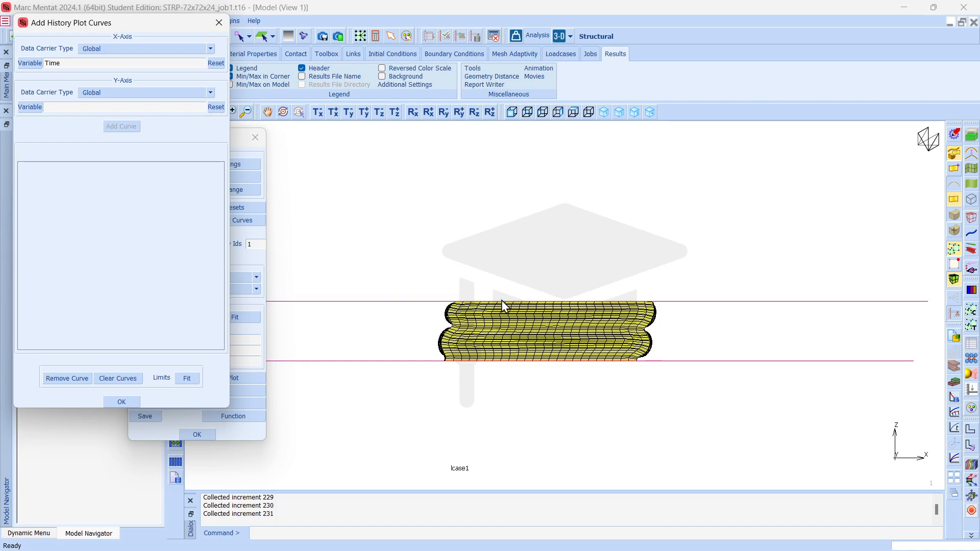
click(101, 49)
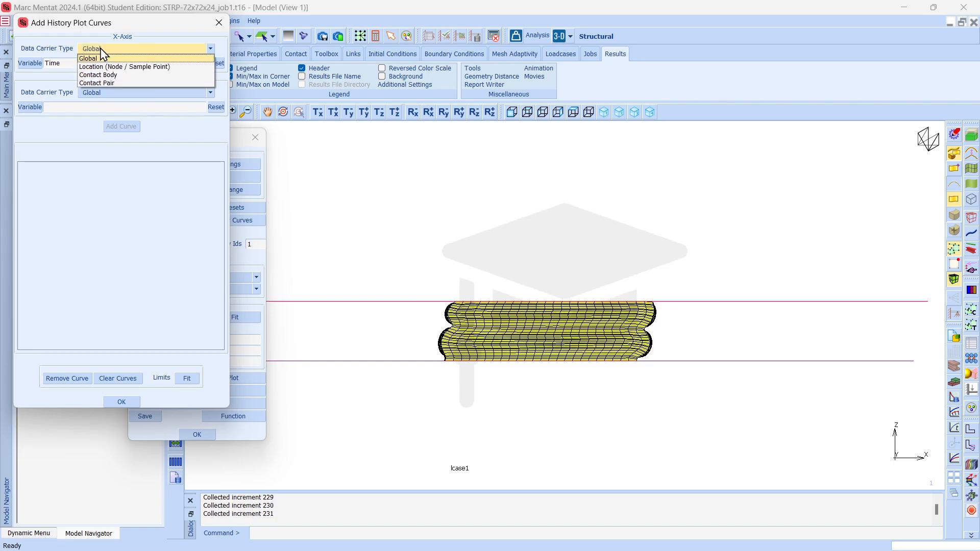
click(102, 75)
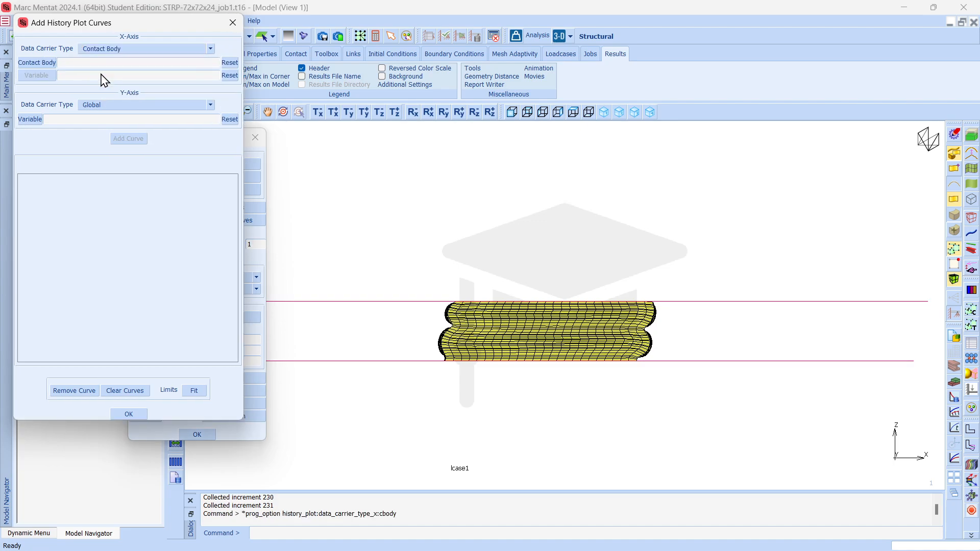
click(46, 63)
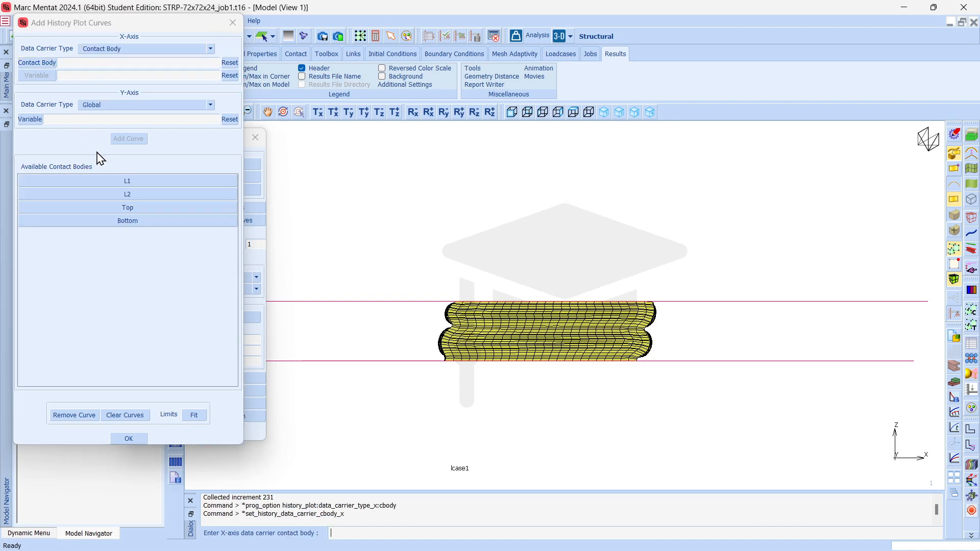
click(126, 210)
click(30, 77)
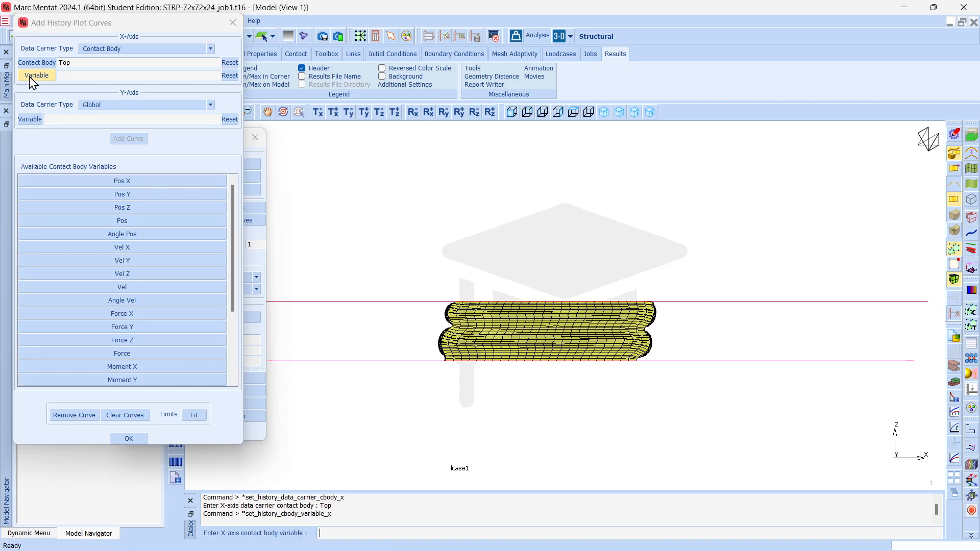
click(134, 183)
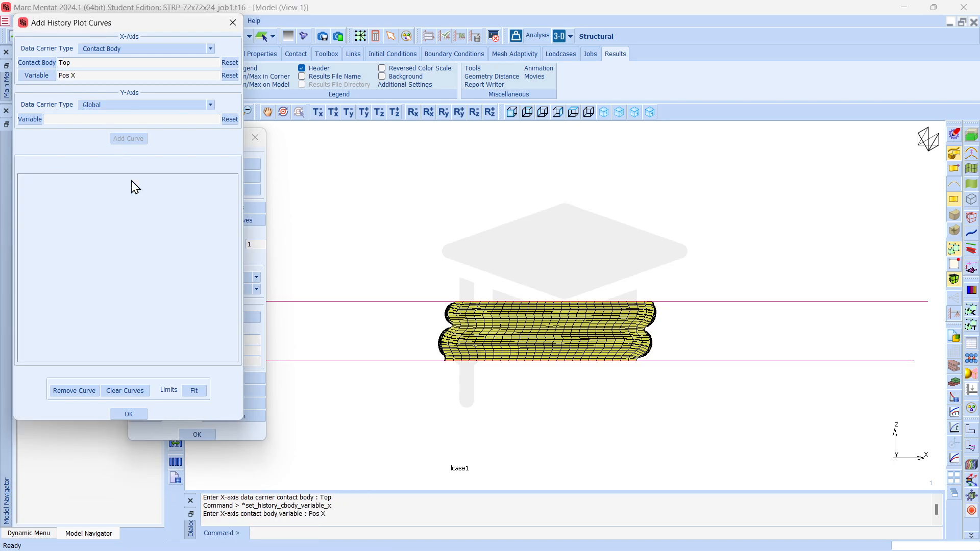
Set the curve's Y-axis to Tangential Force X On First Body By Second Body for contact pair L2 and Top.
click(107, 108)
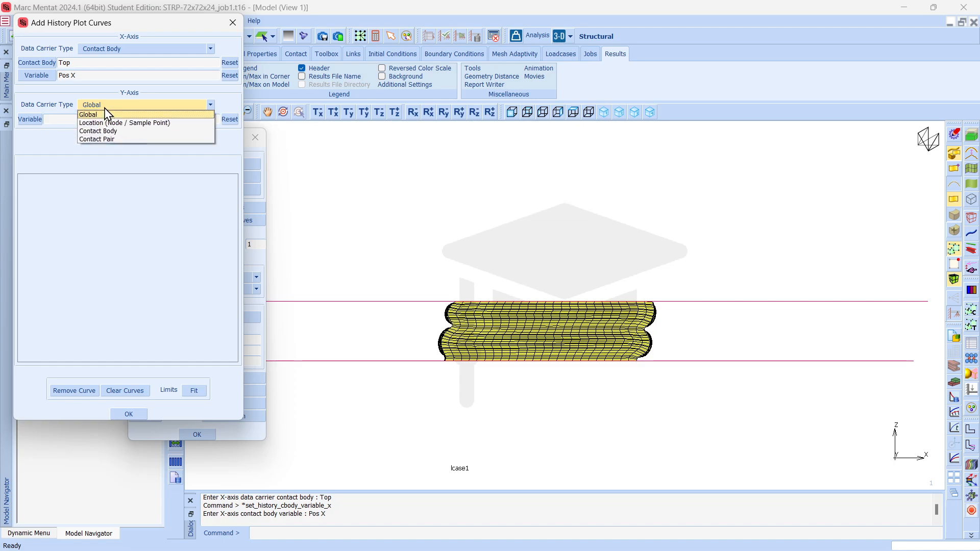
click(101, 139)
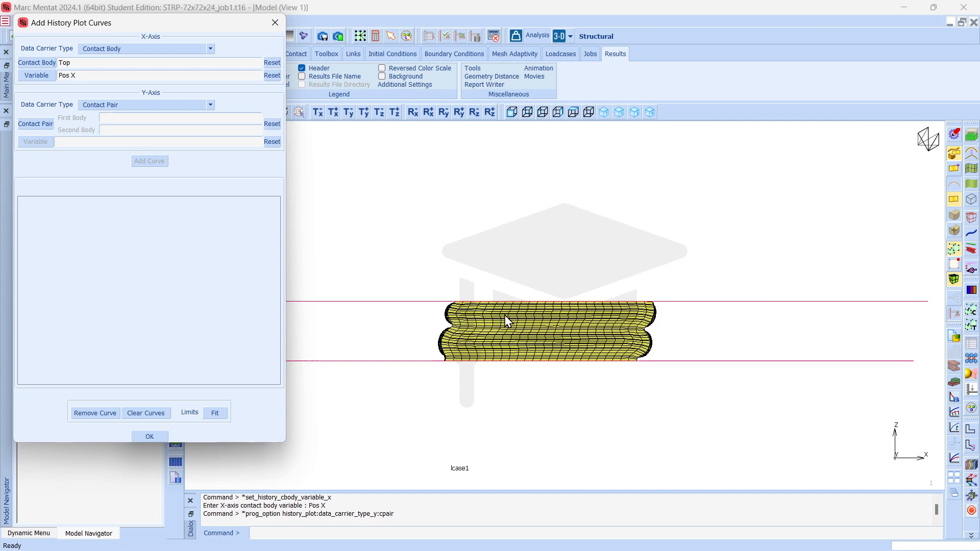
click(35, 124)
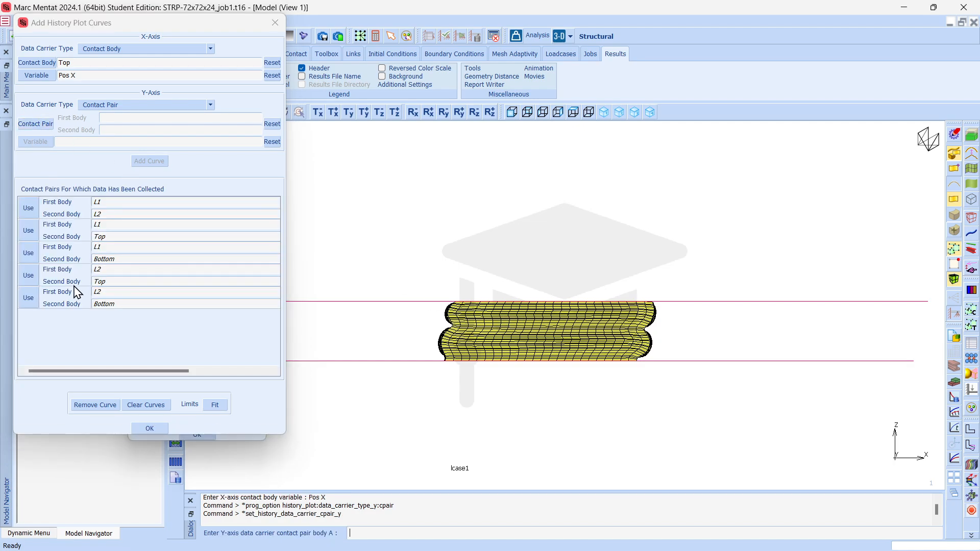
click(29, 276)
click(37, 142)
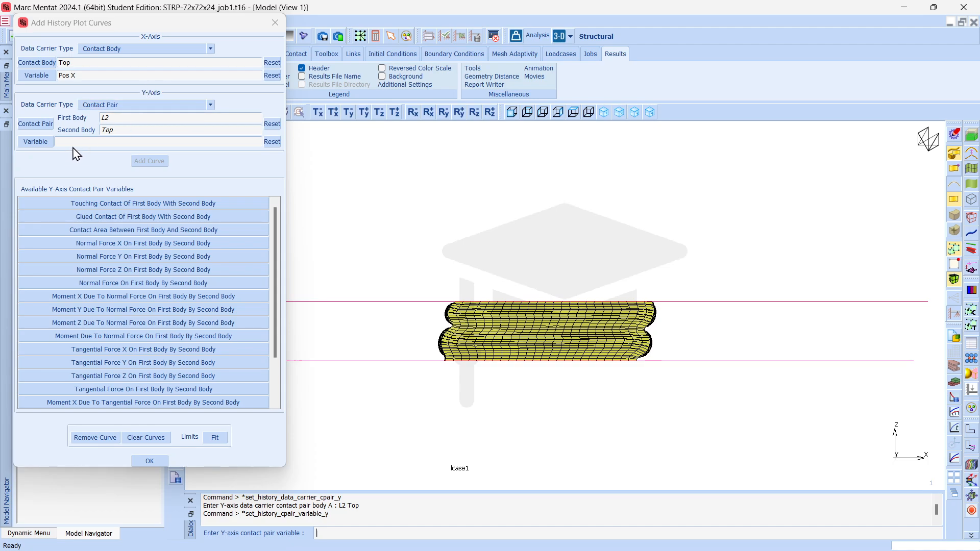
click(120, 351)
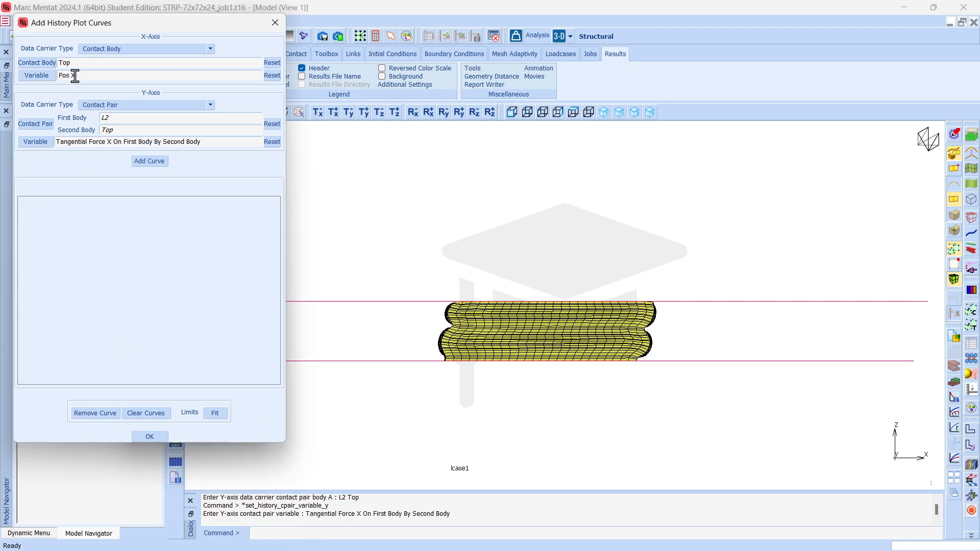
Add the curve to the history plot, fit the plot limits and examine the curve's upper end.
click(149, 161)
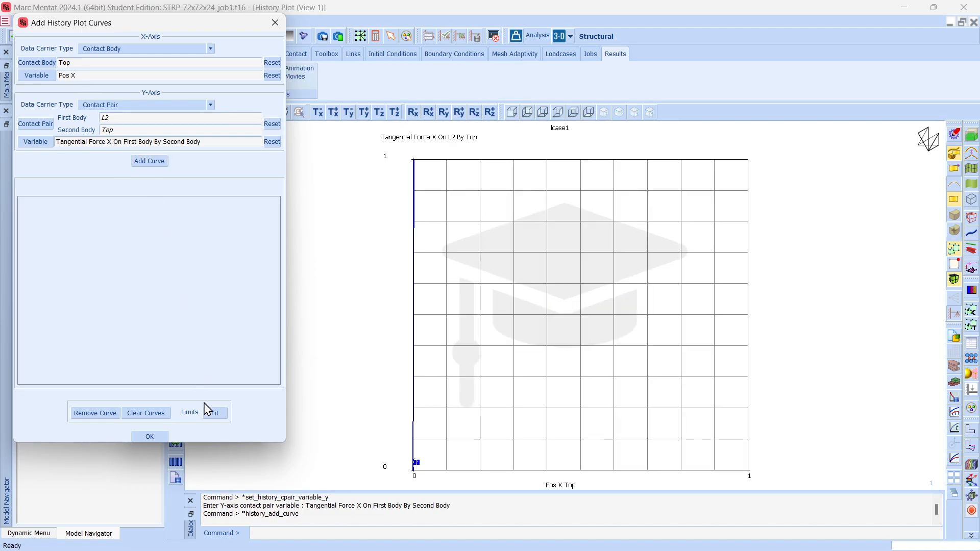
click(214, 415)
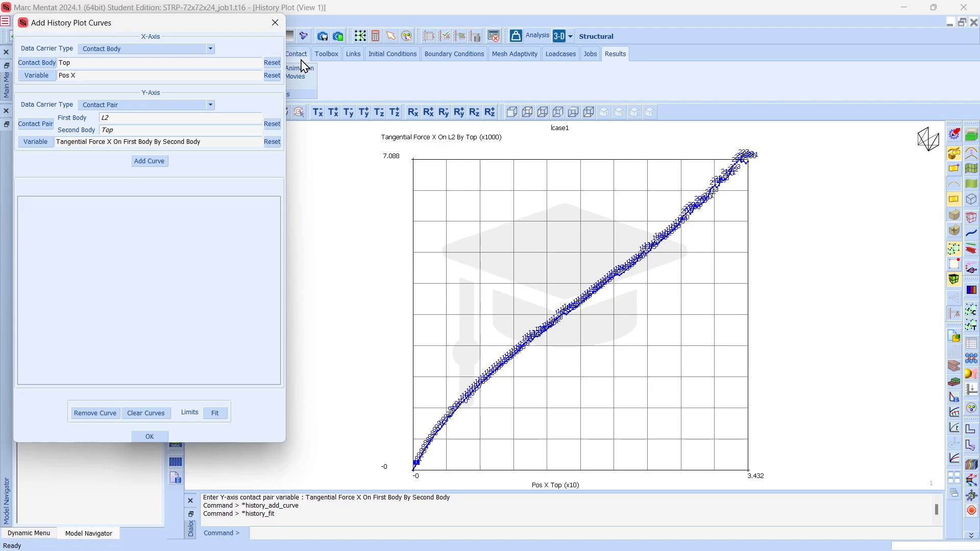
drag(226, 22, 413, 60)
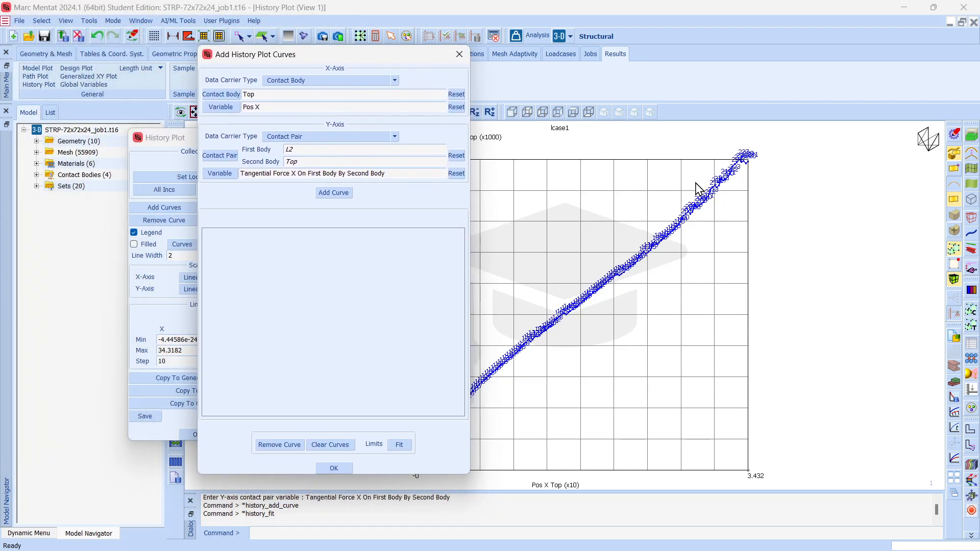
scroll(766, 159, up, 3)
scroll(758, 159, up, 3)
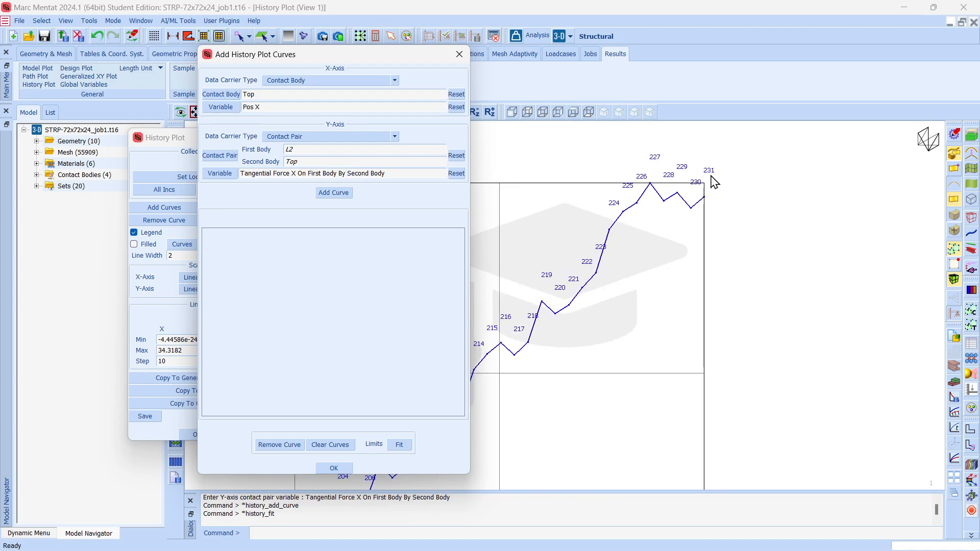
scroll(712, 172, down, 6)
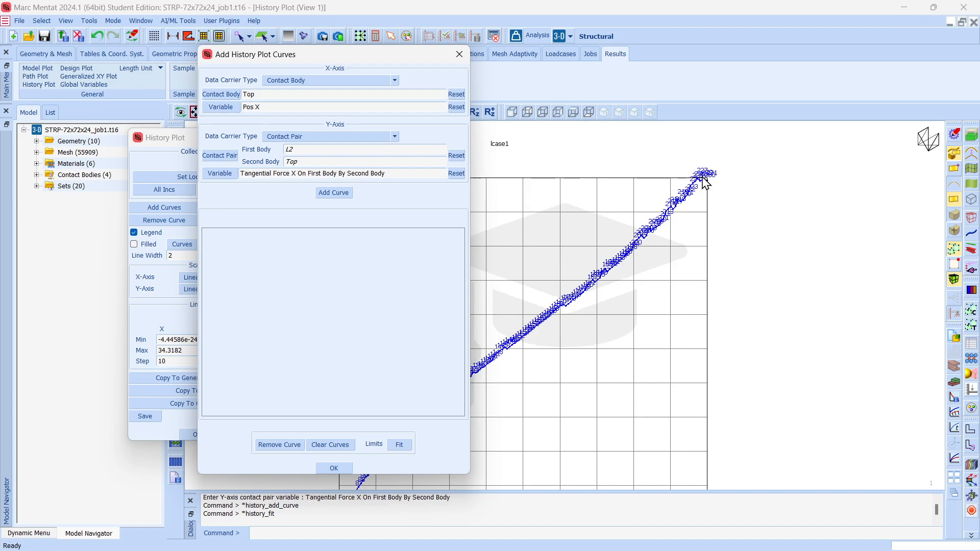
Hide the increment labels along the history curve by setting Show Ids to 0.
drag(295, 58, 835, 93)
scroll(670, 212, up, 4)
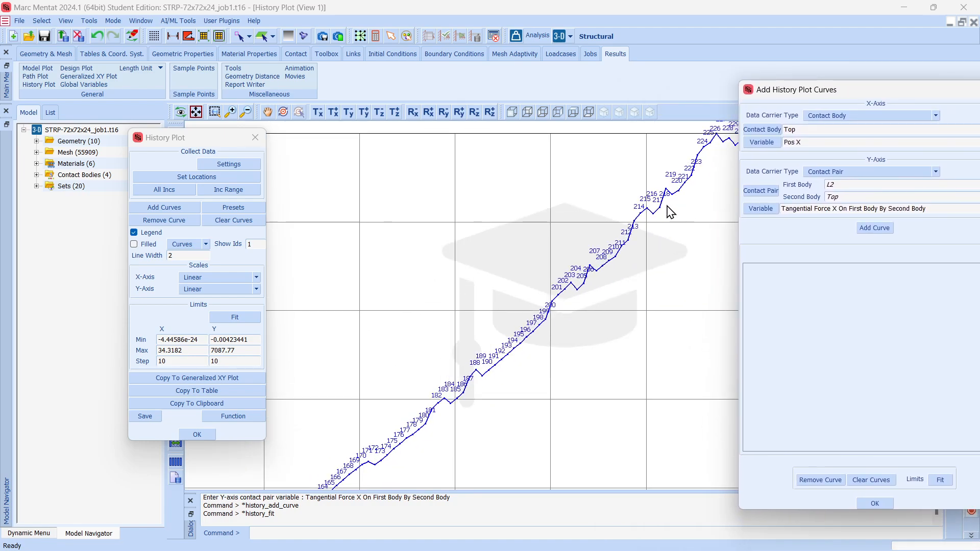
double_click(254, 244)
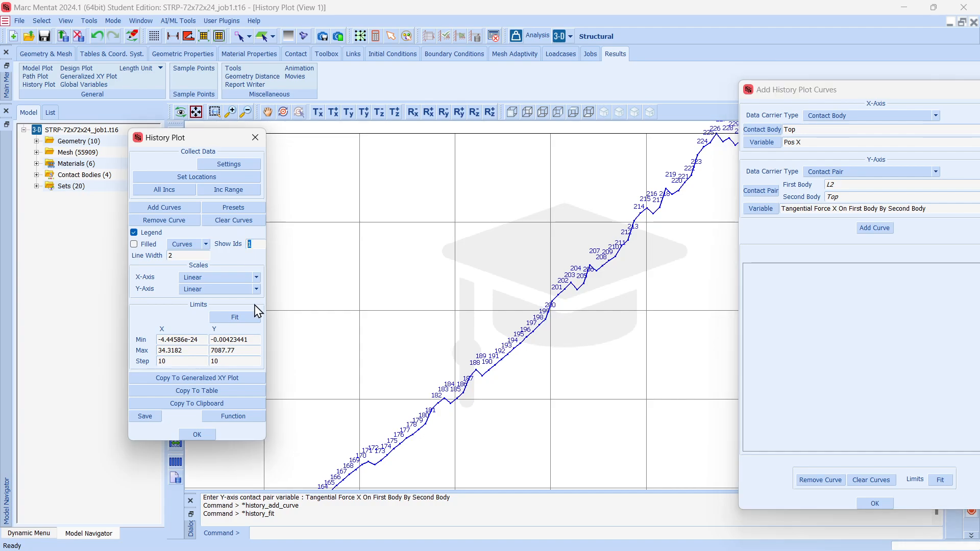
text(0)
key(Return)
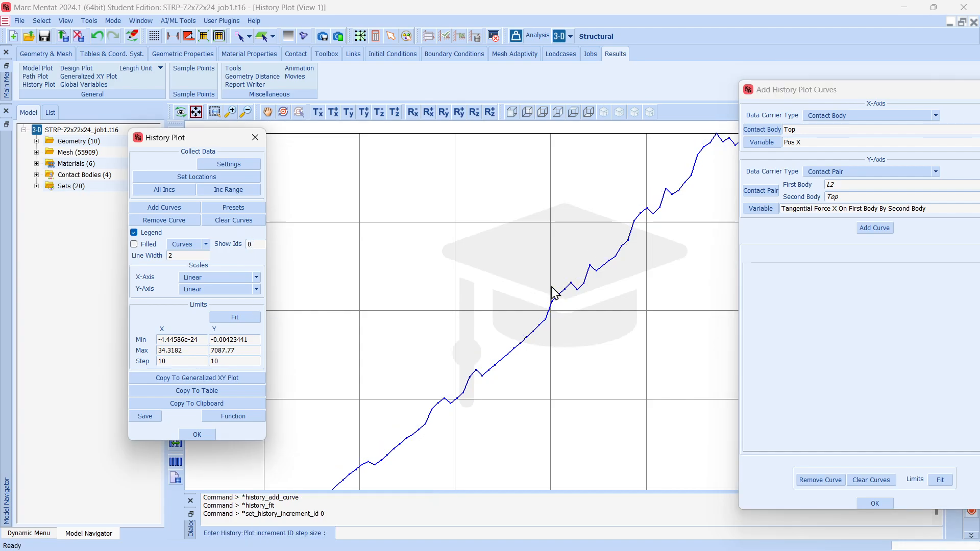
click(196, 112)
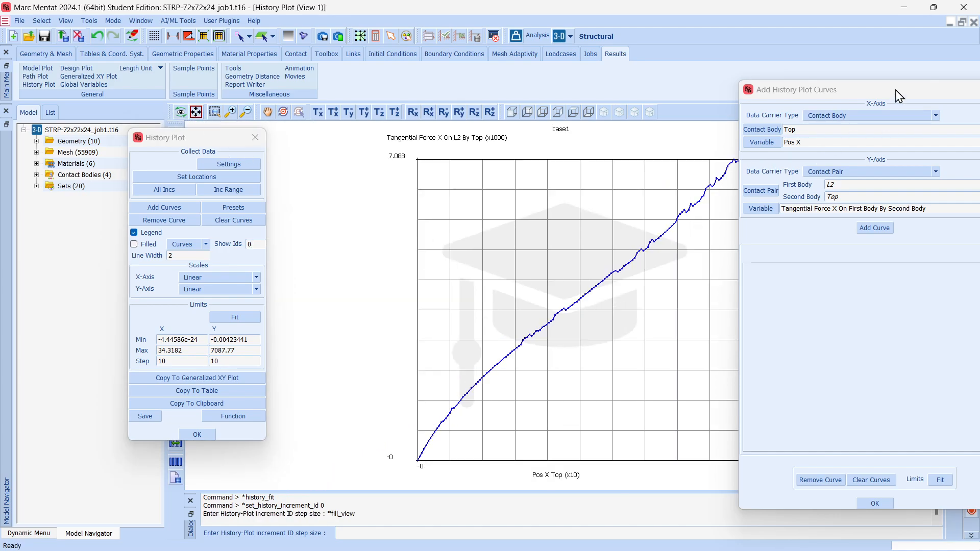
Close the curve definition and the history plot settings, leaving the force-position curve displayed.
drag(896, 90, 713, 91)
click(842, 91)
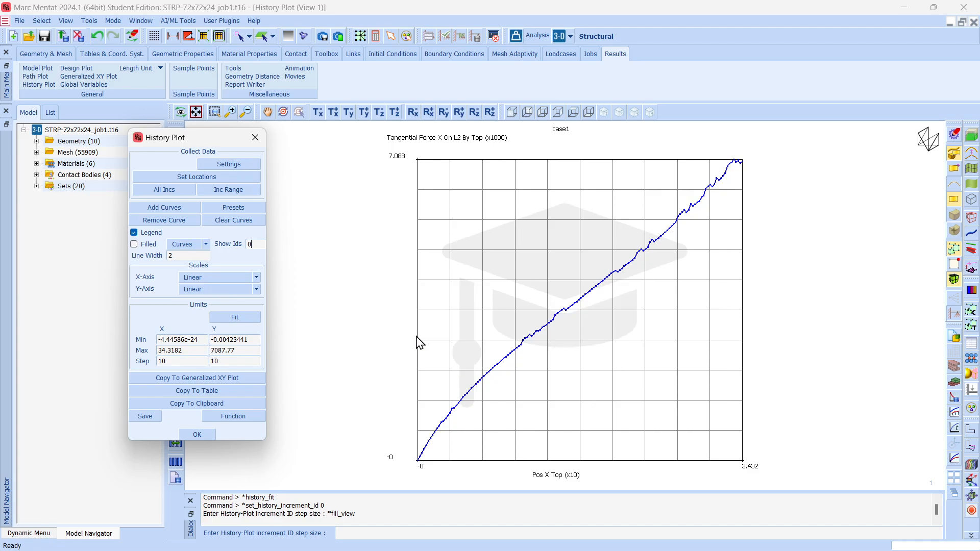
click(198, 434)
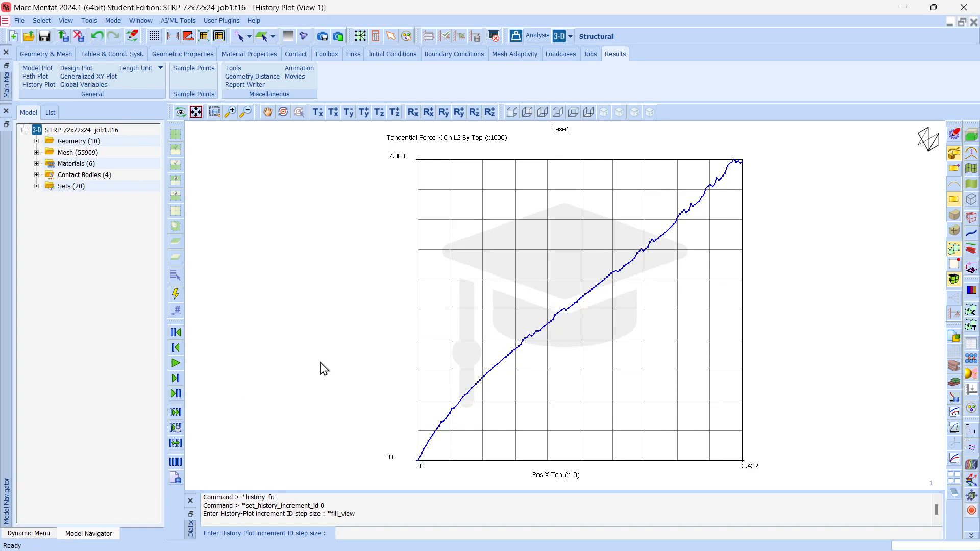
Close the results file, open the run status of job1 from its properties and monitor the analysis.
click(79, 38)
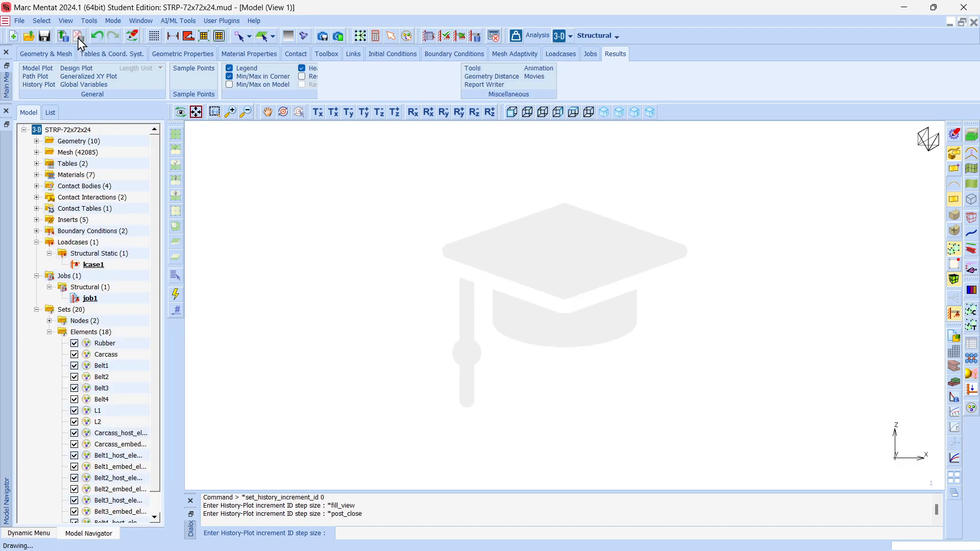
double_click(92, 300)
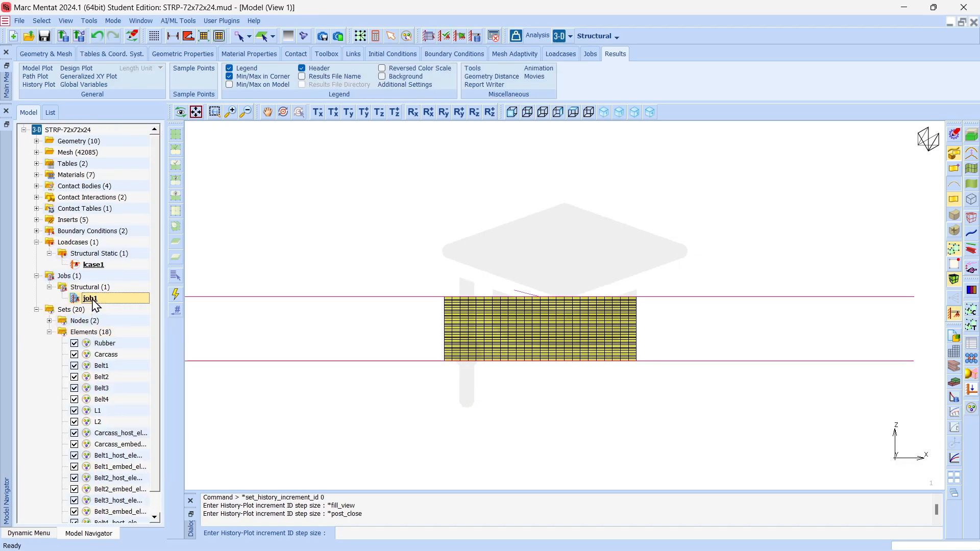
click(331, 445)
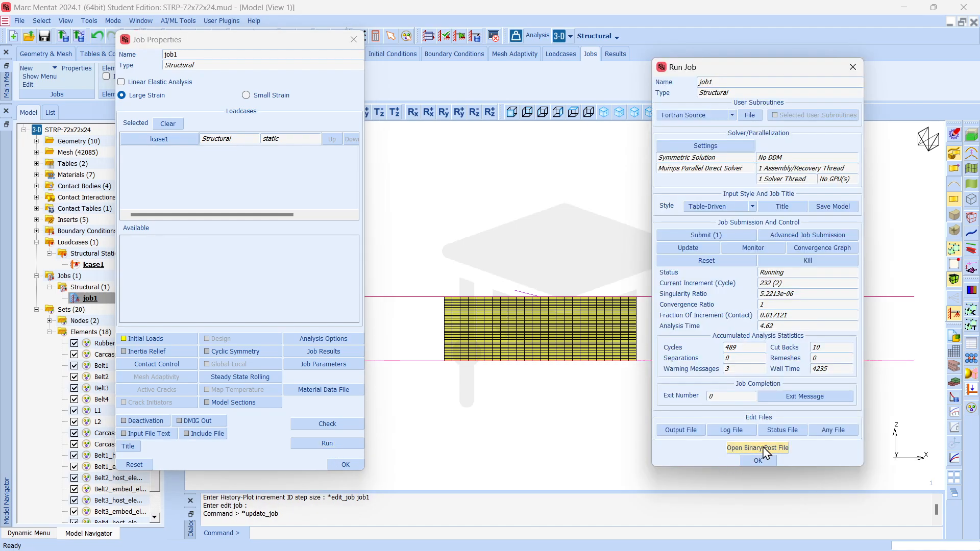
click(773, 250)
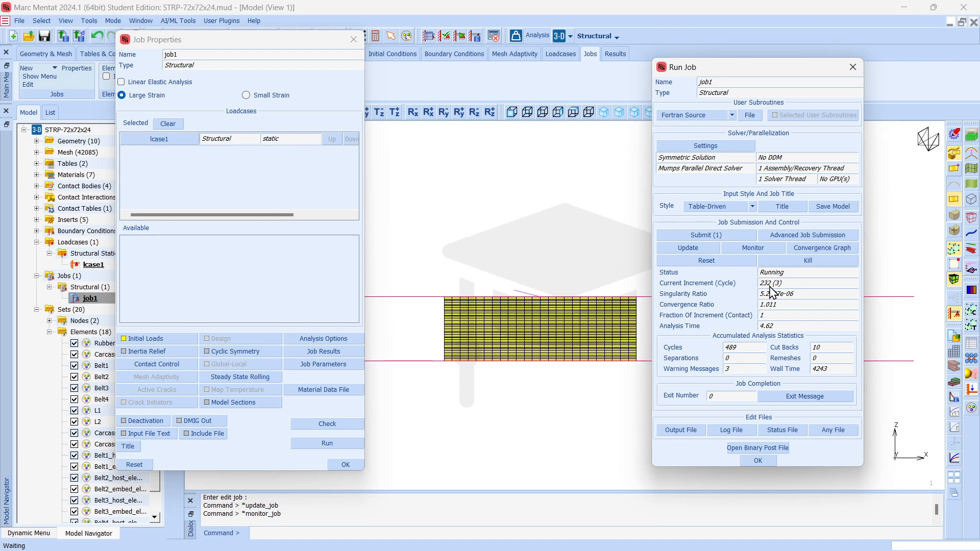
Reopen job1's binary post file and plot Displacement X as contour bands on the deformed model.
click(777, 449)
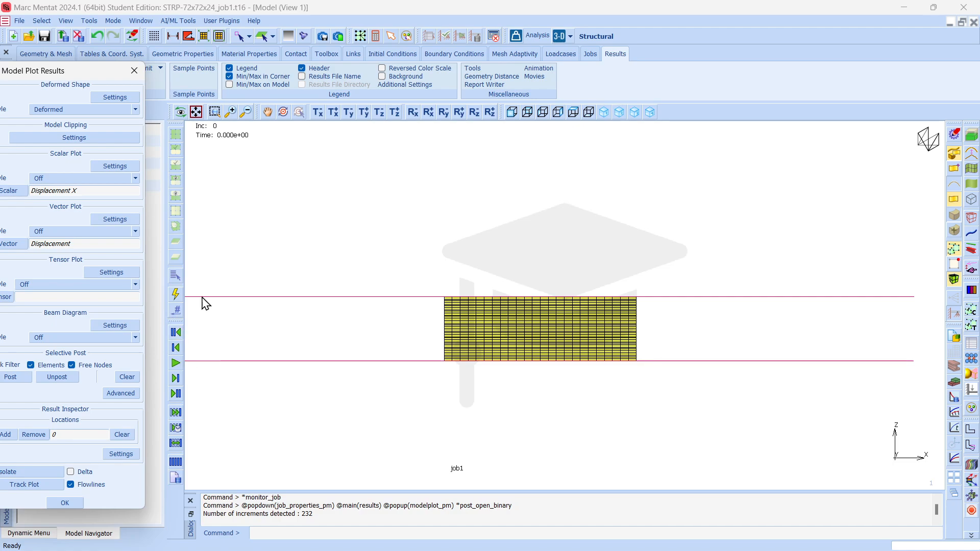
click(76, 503)
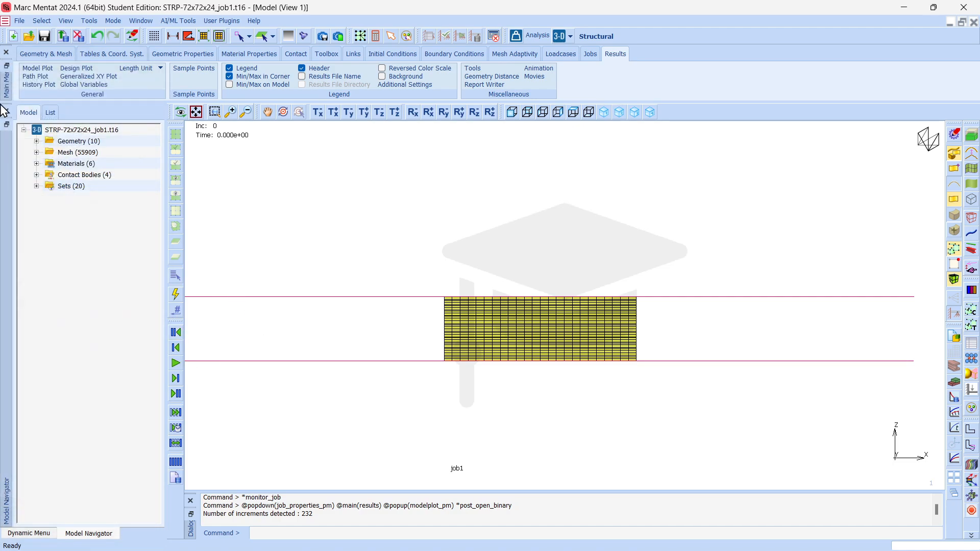
click(38, 69)
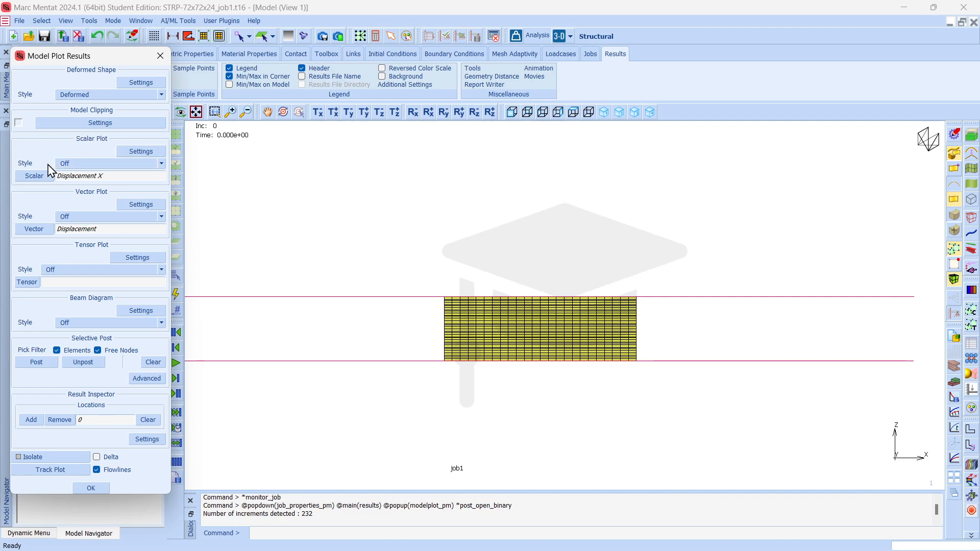
click(71, 166)
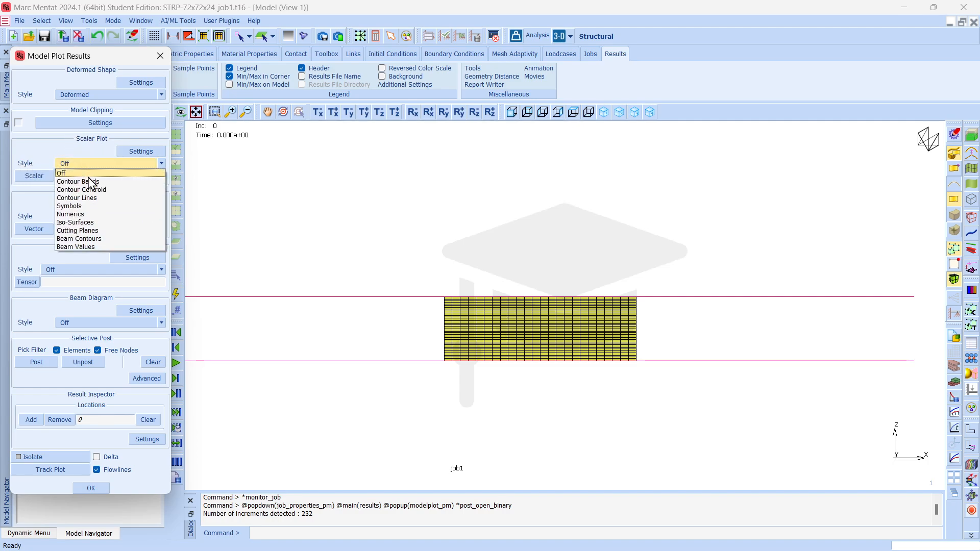
click(92, 182)
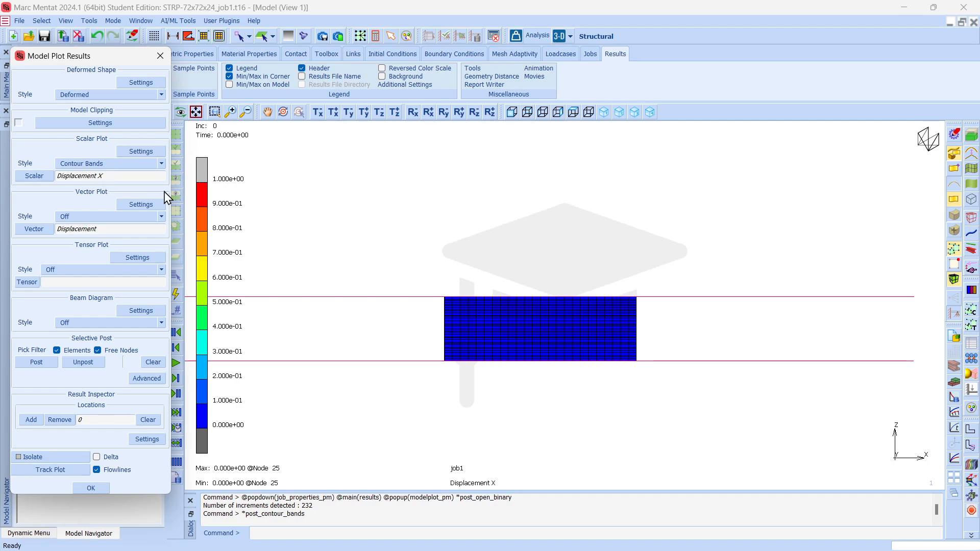
Play the Displacement X contour results through the increments, stop at increment 114 and close the model plot settings.
drag(127, 57, 92, 64)
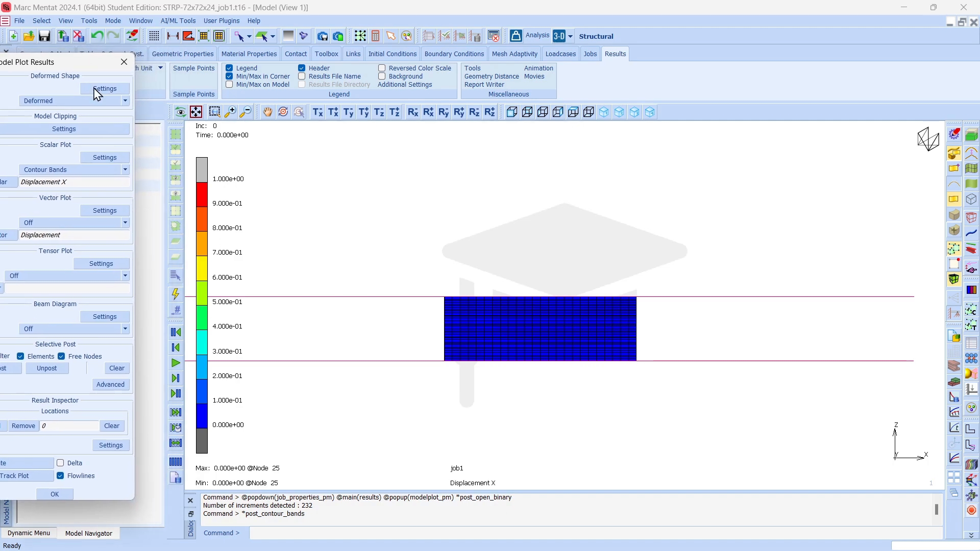
click(175, 363)
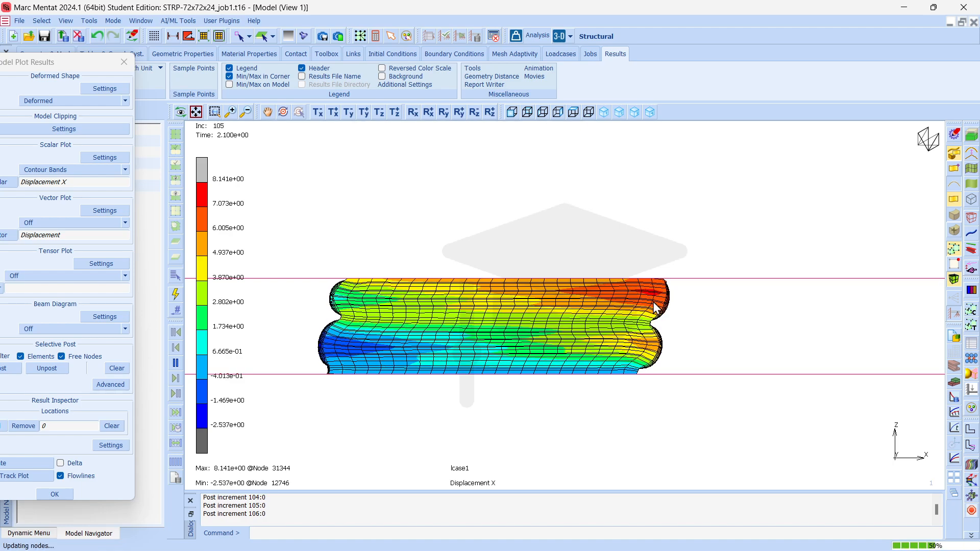
click(176, 363)
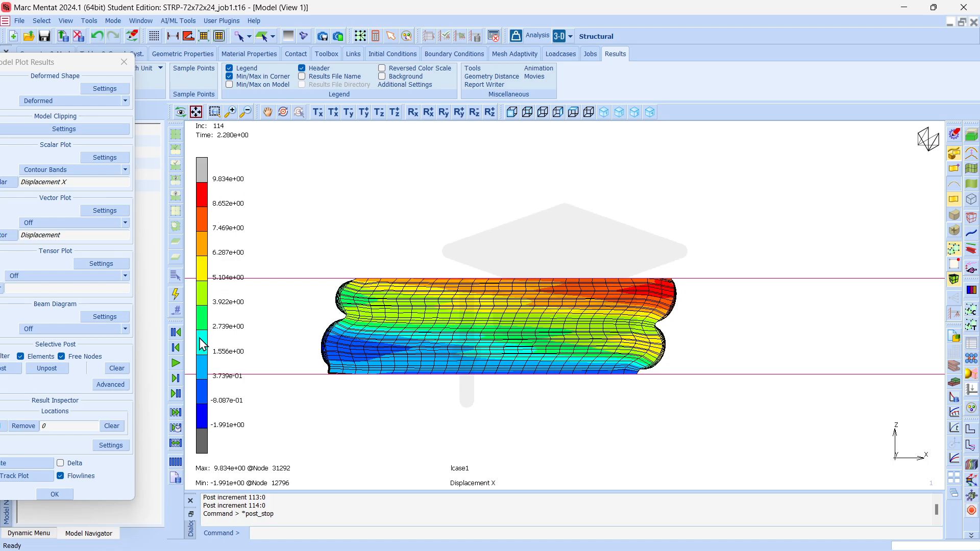
click(55, 494)
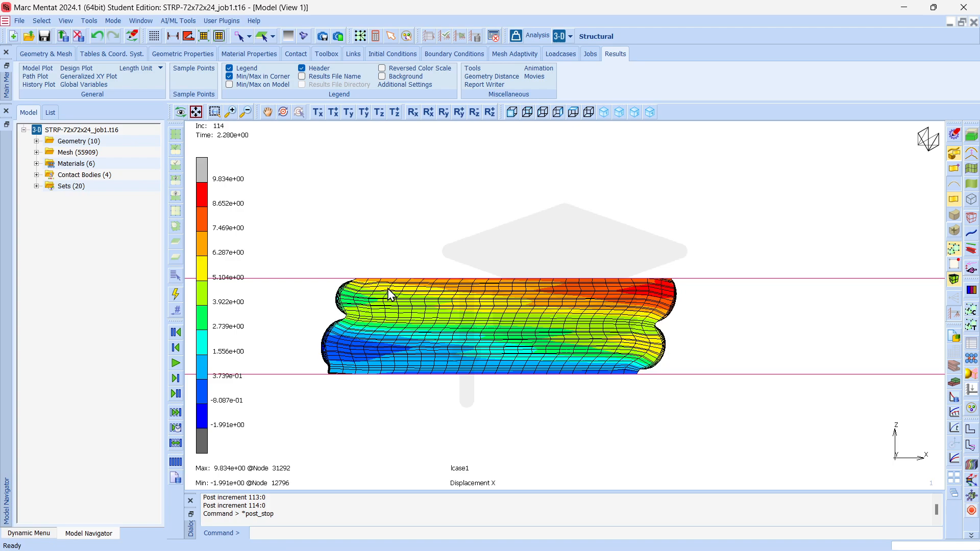